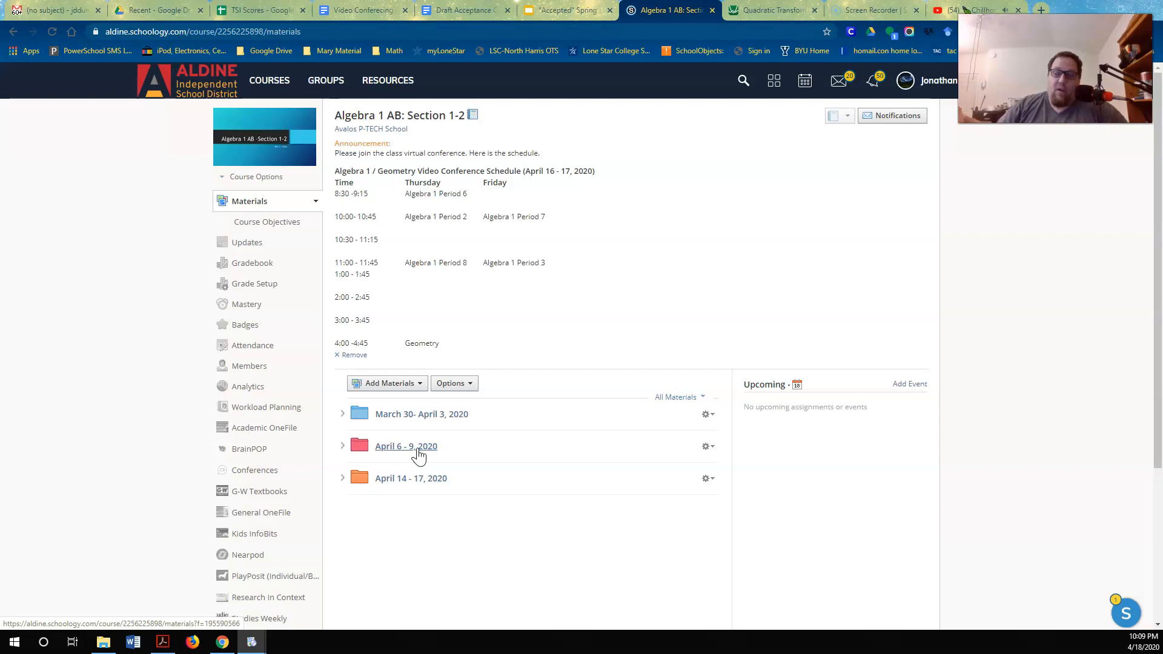
Open the Transformations of Quadratic Functions activity from the Lesson 7 Desmos assignment in the April 6 - 9, 2020 folder
left_click(418, 451)
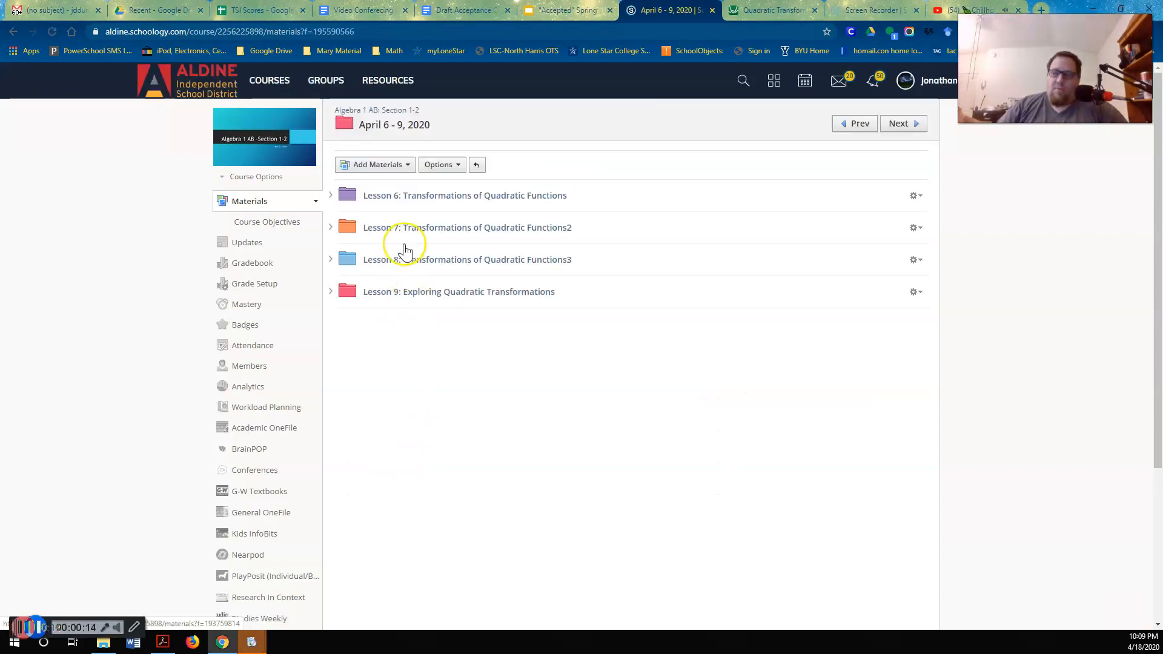
left_click(414, 238)
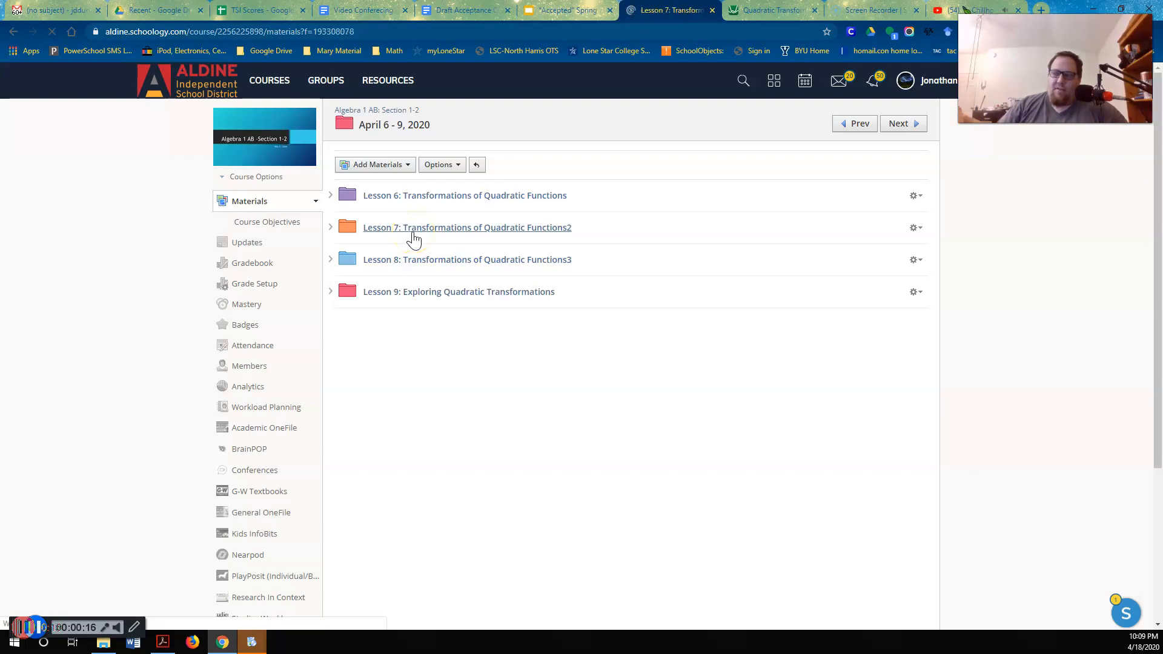
left_click(423, 198)
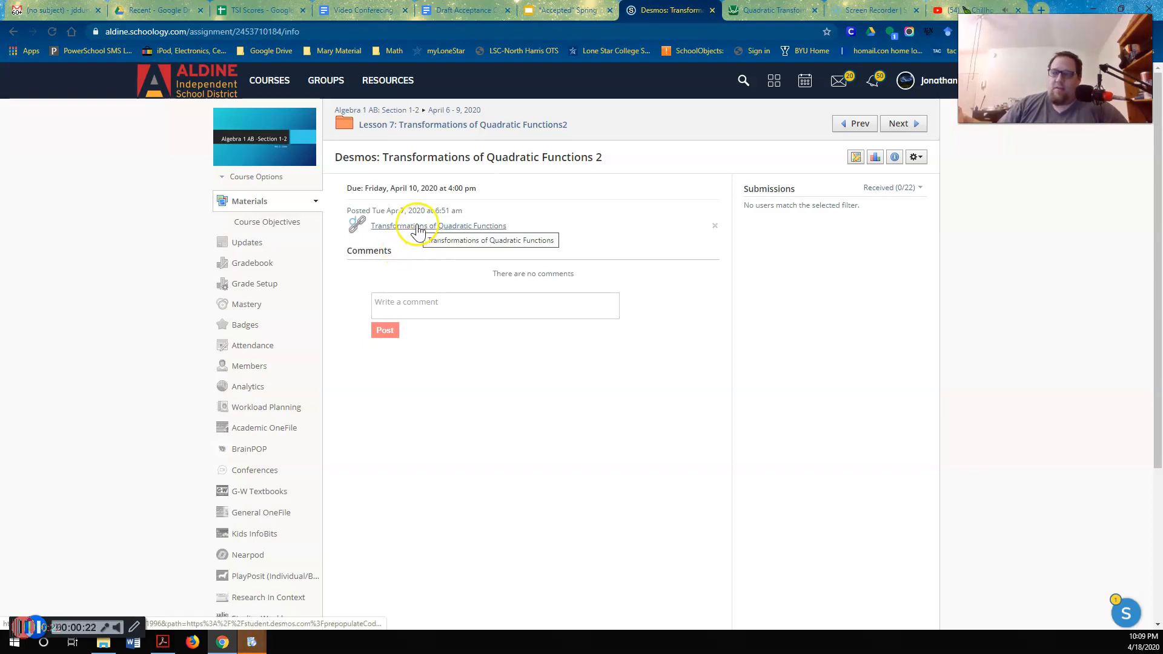
left_click(418, 227)
left_click(570, 195)
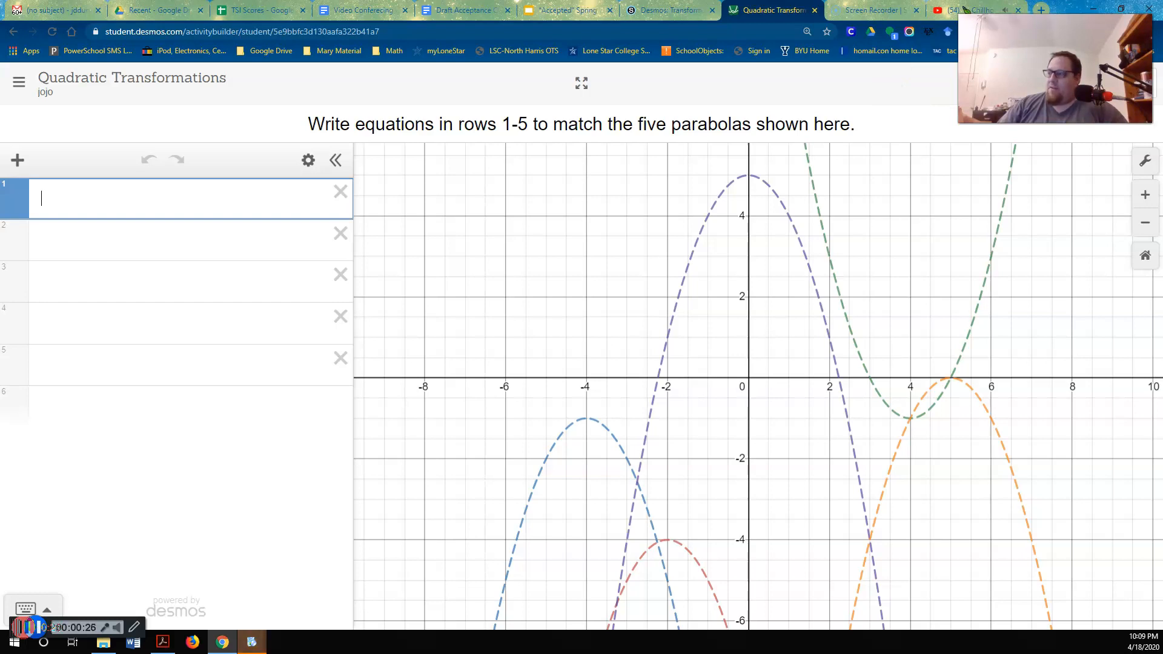
left_click_drag(1061, 68, 115, 568)
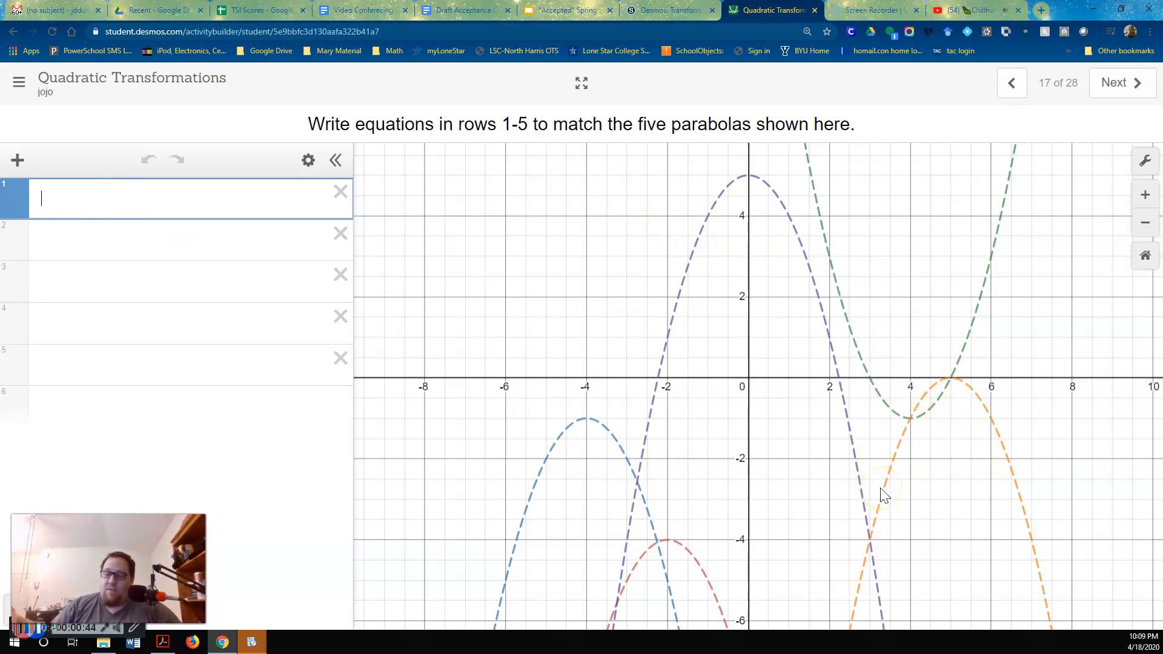
Enter the parent quadratic function y = x^2 in row 1 of the expression list
left_click(134, 203)
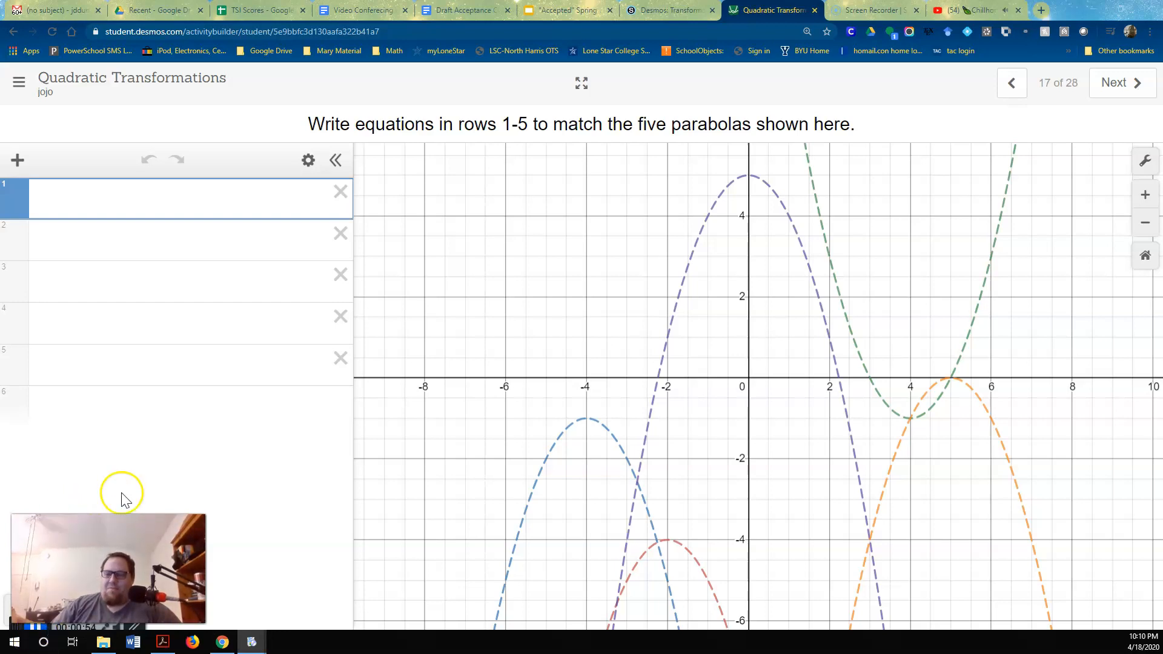
left_click(111, 207)
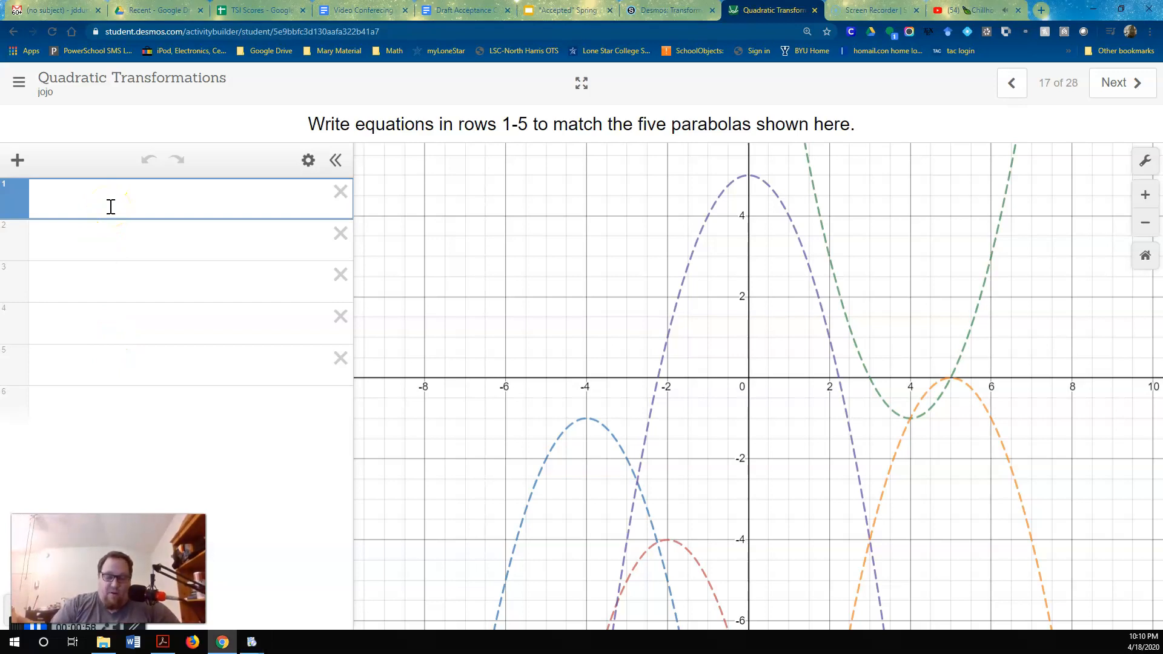
type("x^2")
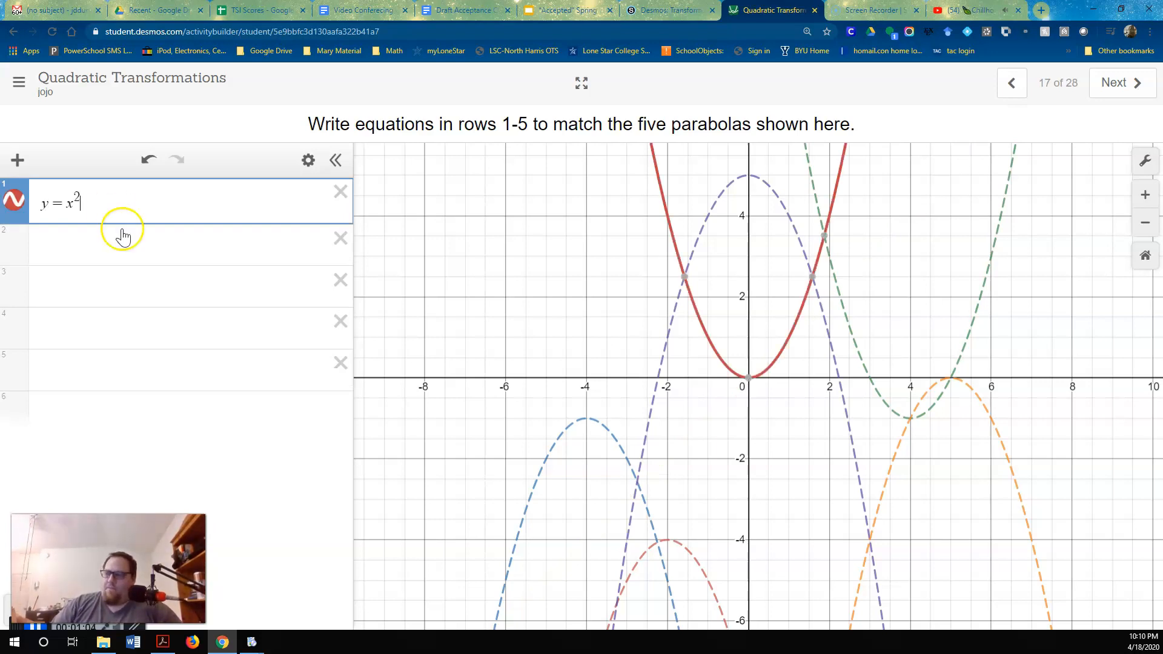
Toggle the y = x^2 graph off and on several times and view its line style and color options
left_click(17, 209)
left_click(14, 201)
left_click(14, 201)
left_click(15, 203)
left_click(14, 203)
left_click(14, 204)
left_click(16, 206)
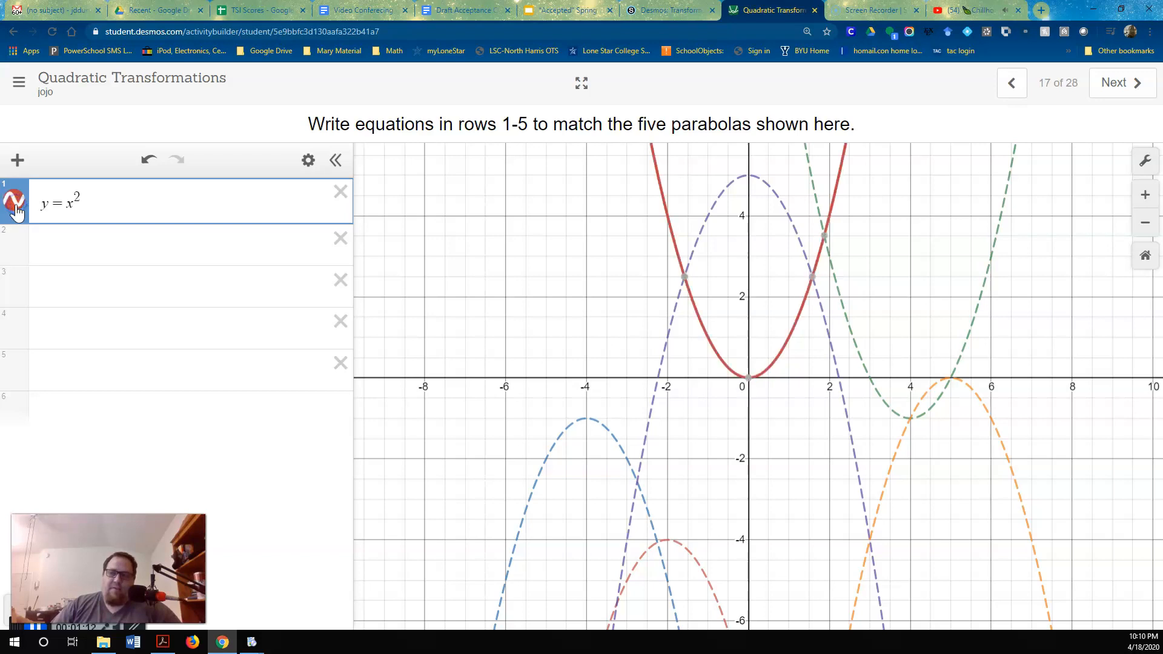
left_click(16, 207)
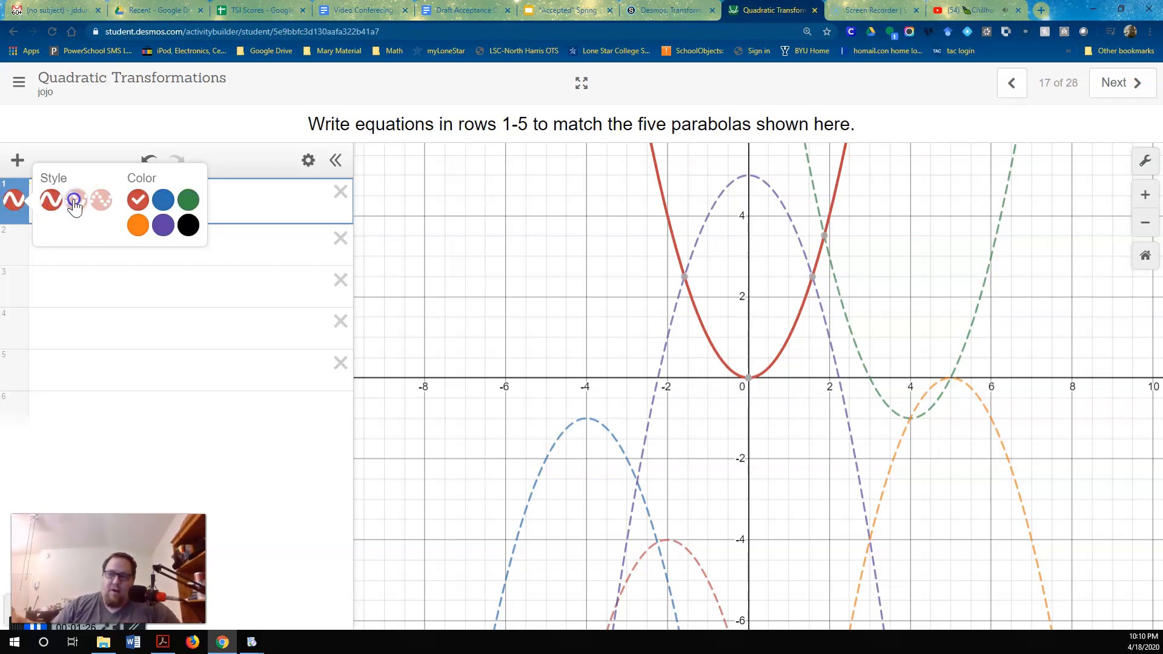
left_click(107, 206)
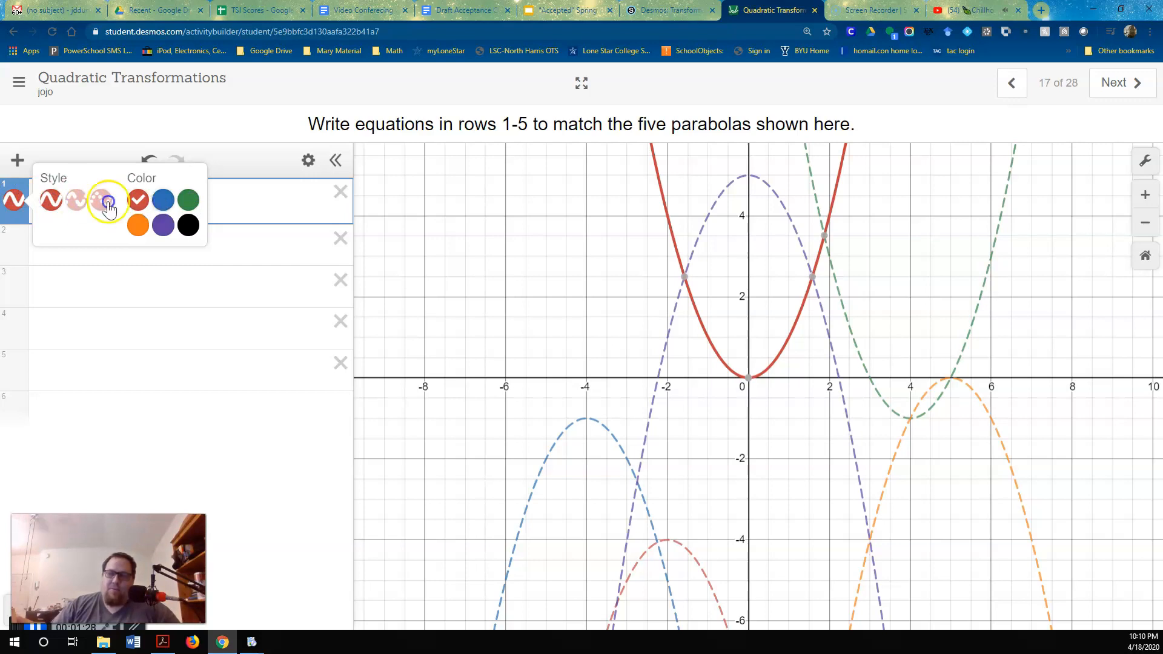
left_click(238, 208)
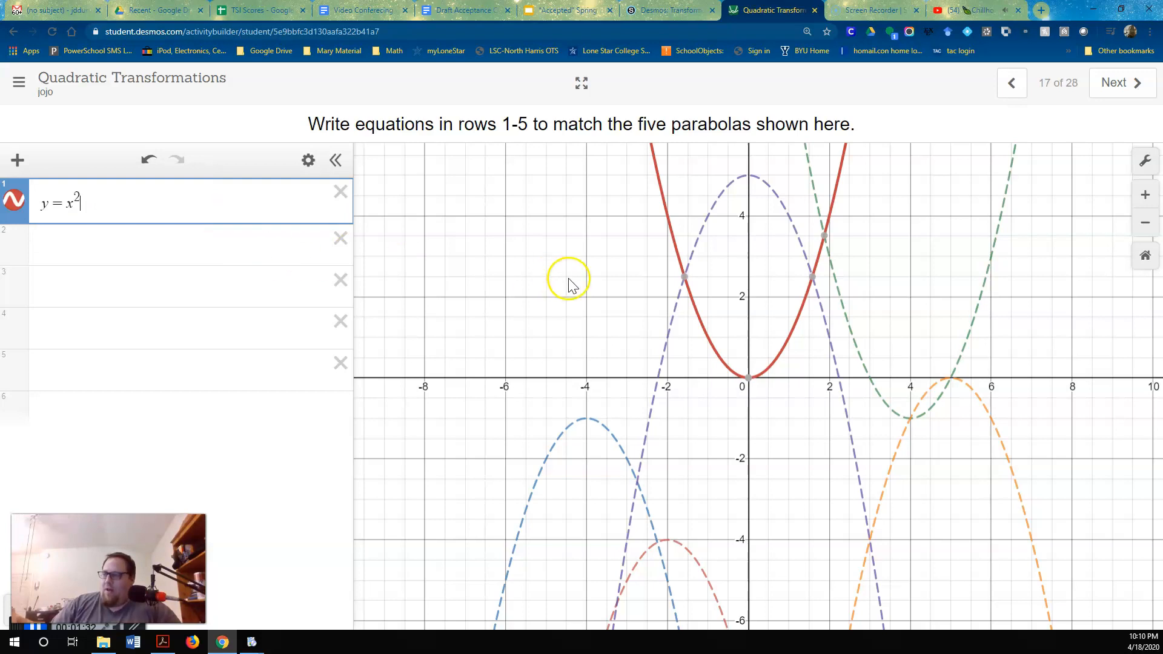
Hide the row 1 graph, extend its equation to y = x^2 + 2, and show the graph again
left_click(17, 203)
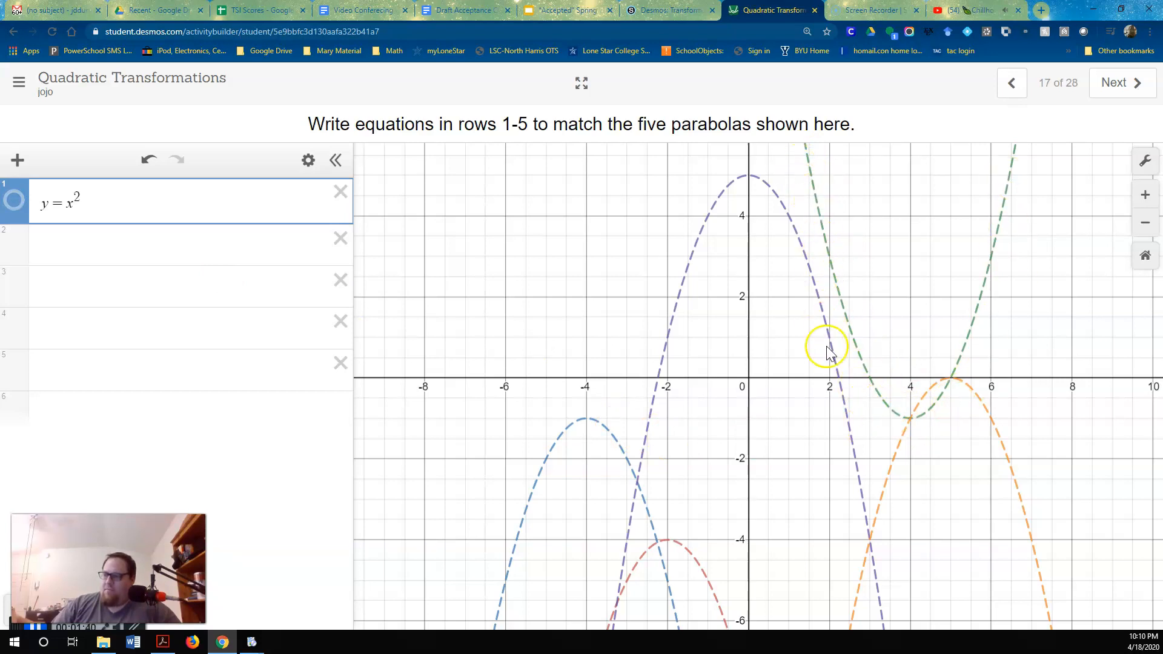
left_click(84, 207)
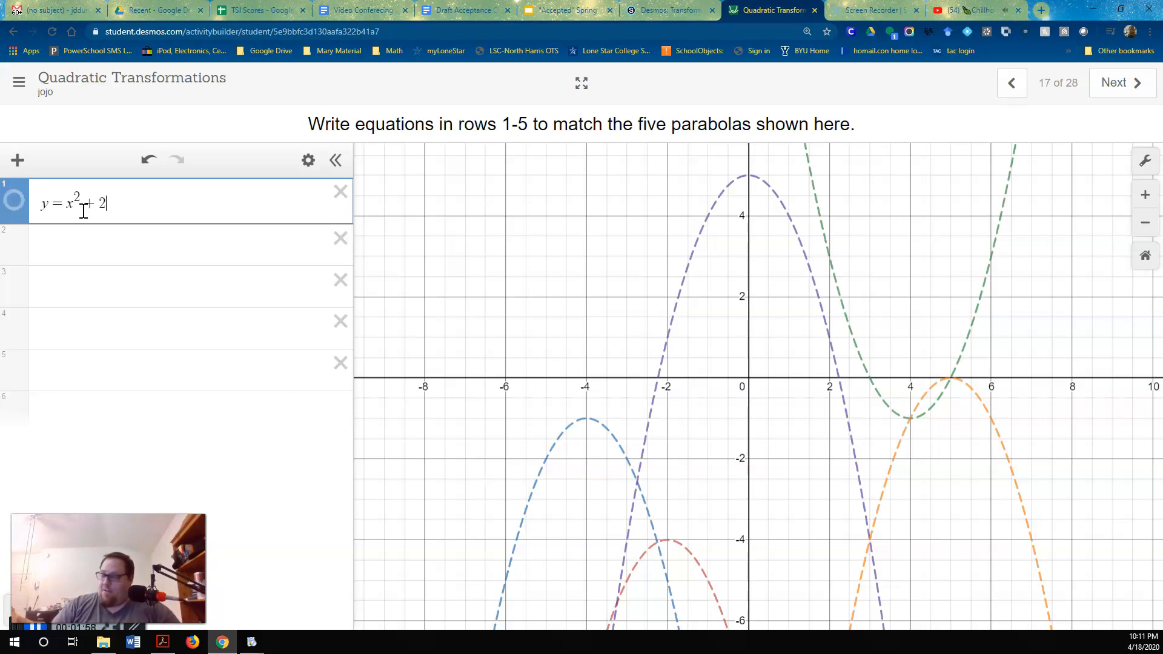
left_click(14, 200)
mouse_move(746, 310)
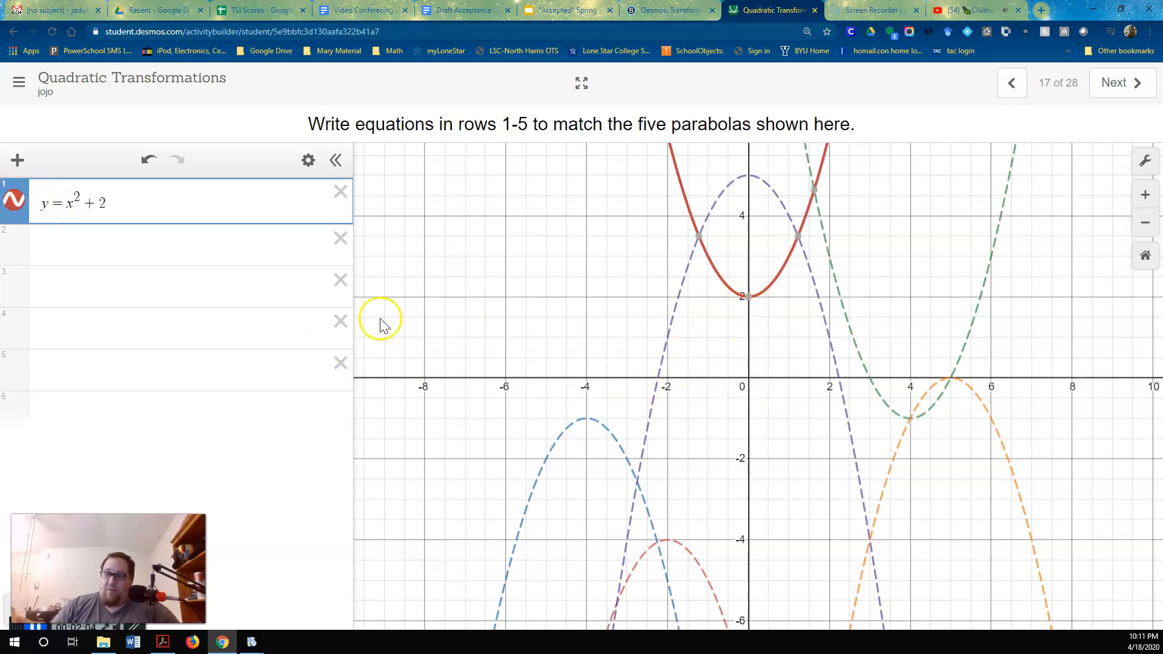
Inspect the coordinates of the green dashed parabola's vertex
left_click_drag(82, 202, 121, 208)
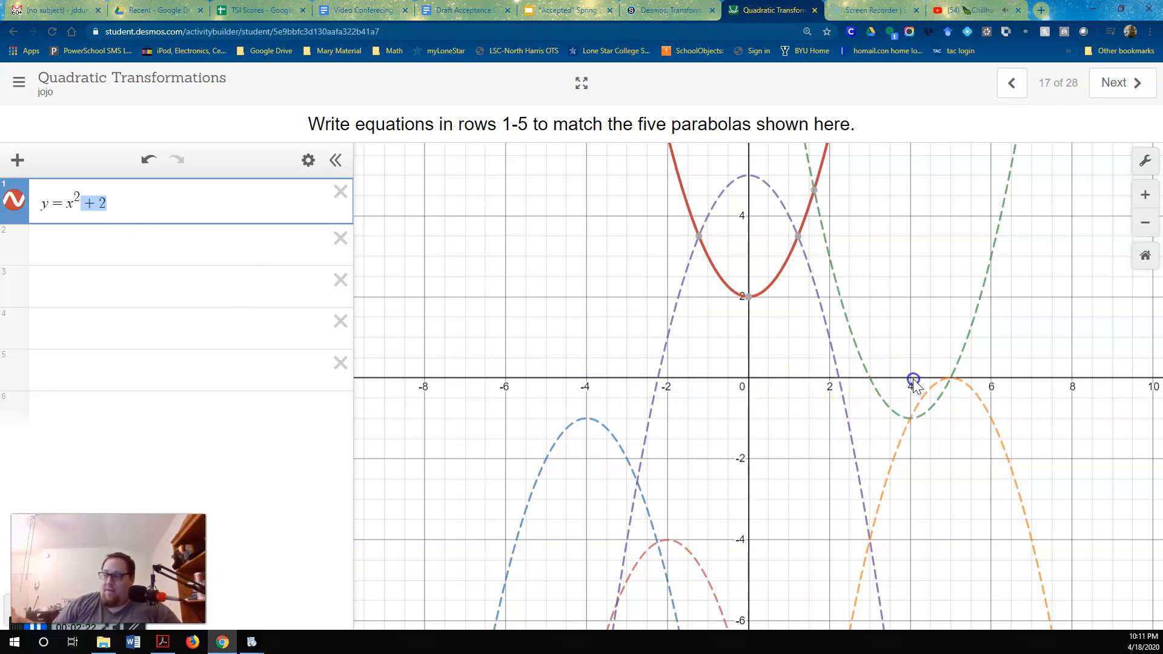
left_click(903, 422)
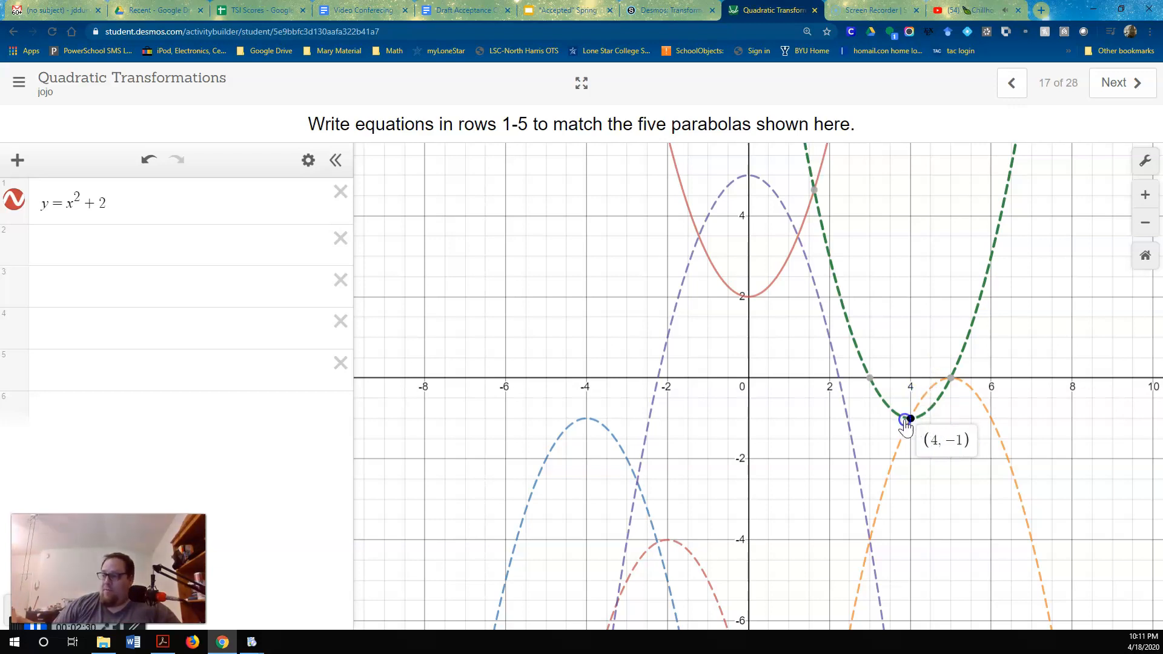
scroll(749, 430, "up", 2)
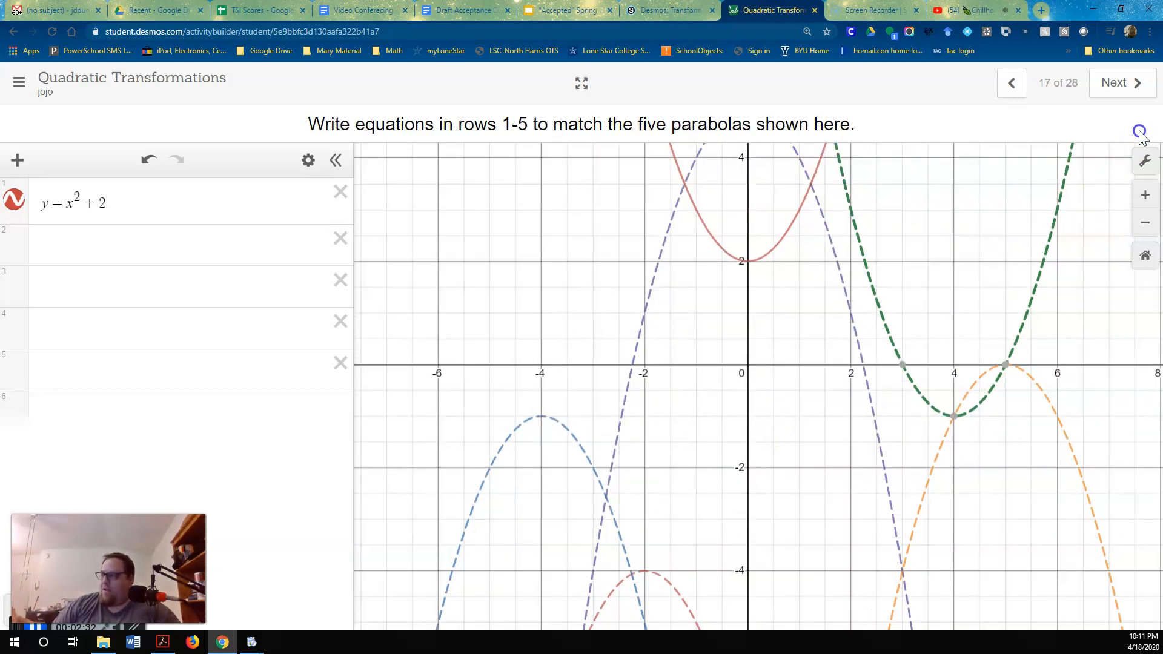
Turn on Projector Mode for the graph
left_click(1144, 161)
left_click(1076, 182)
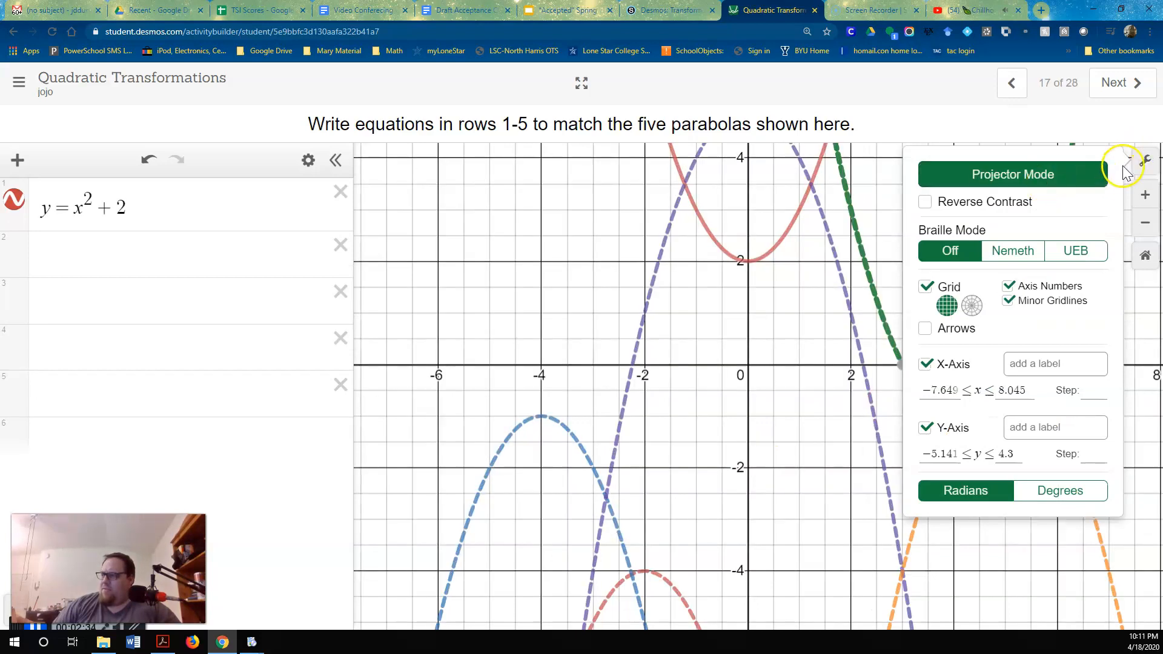
left_click(1144, 161)
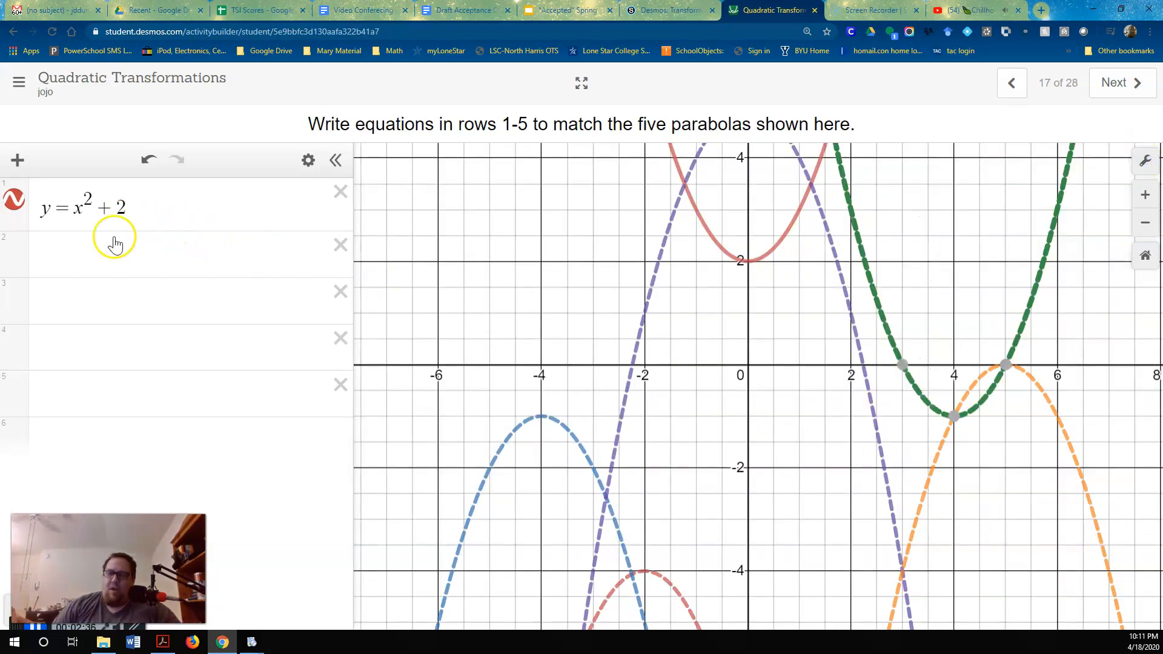
Replace the constant term in row 1 so the equation reads y = x^2 - 1
left_click(132, 202)
key("BackSpace")
key("BackSpace")
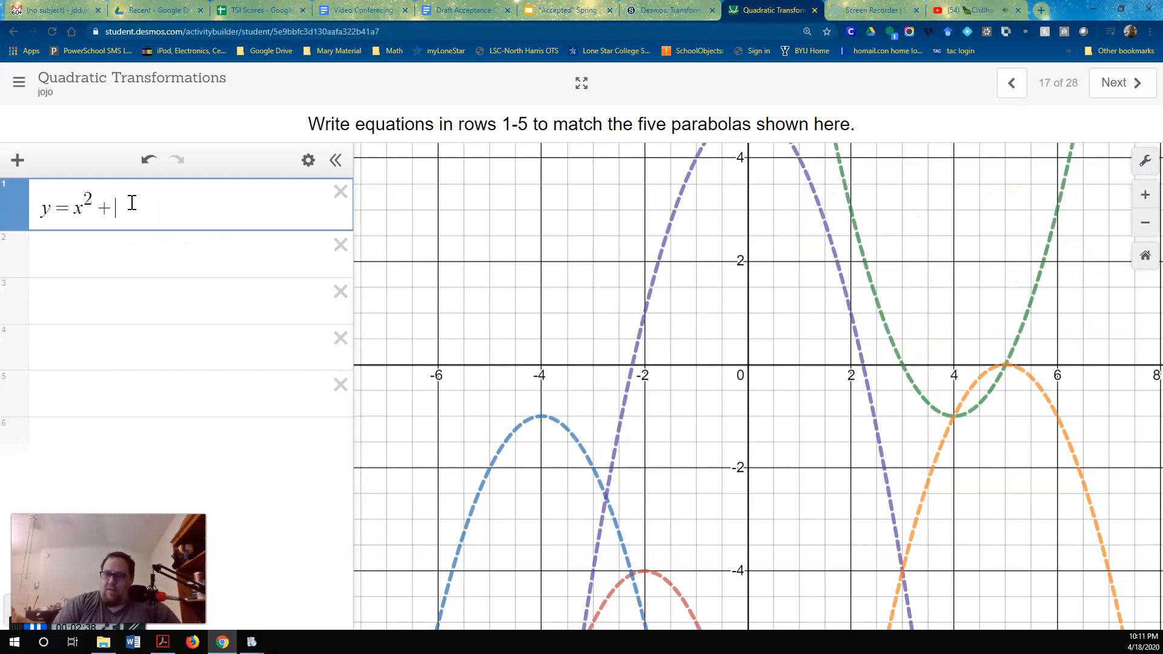
type("-")
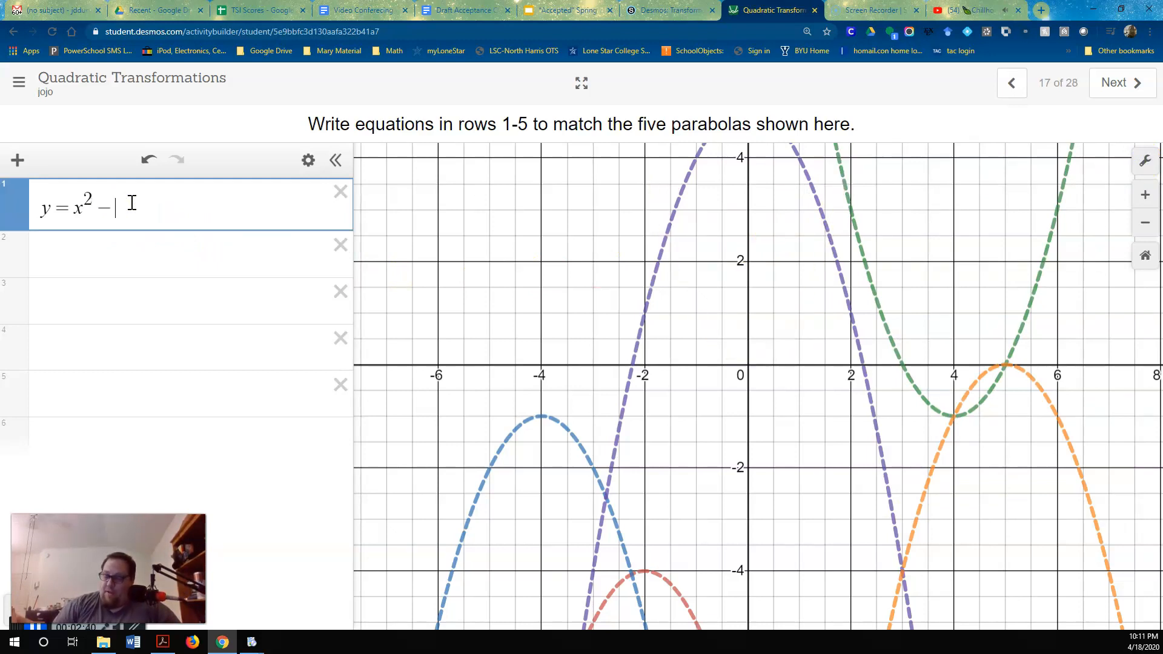
type("1")
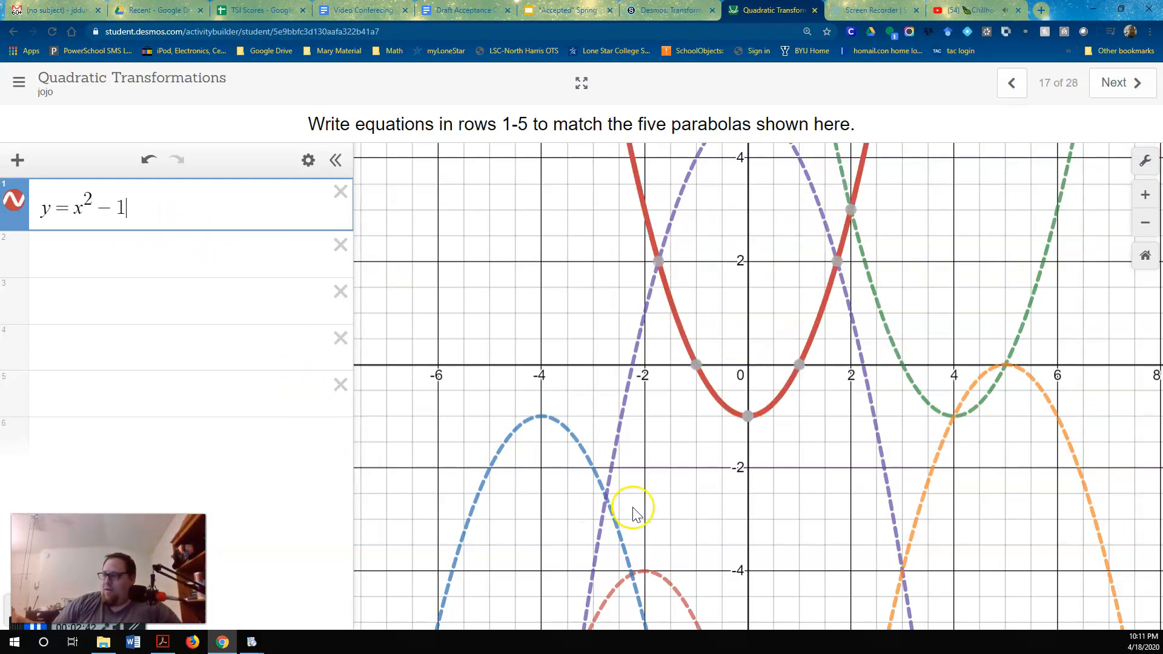
Display the vertex coordinates of the solid red parabola and the green dashed parabola for comparison
left_click(750, 418)
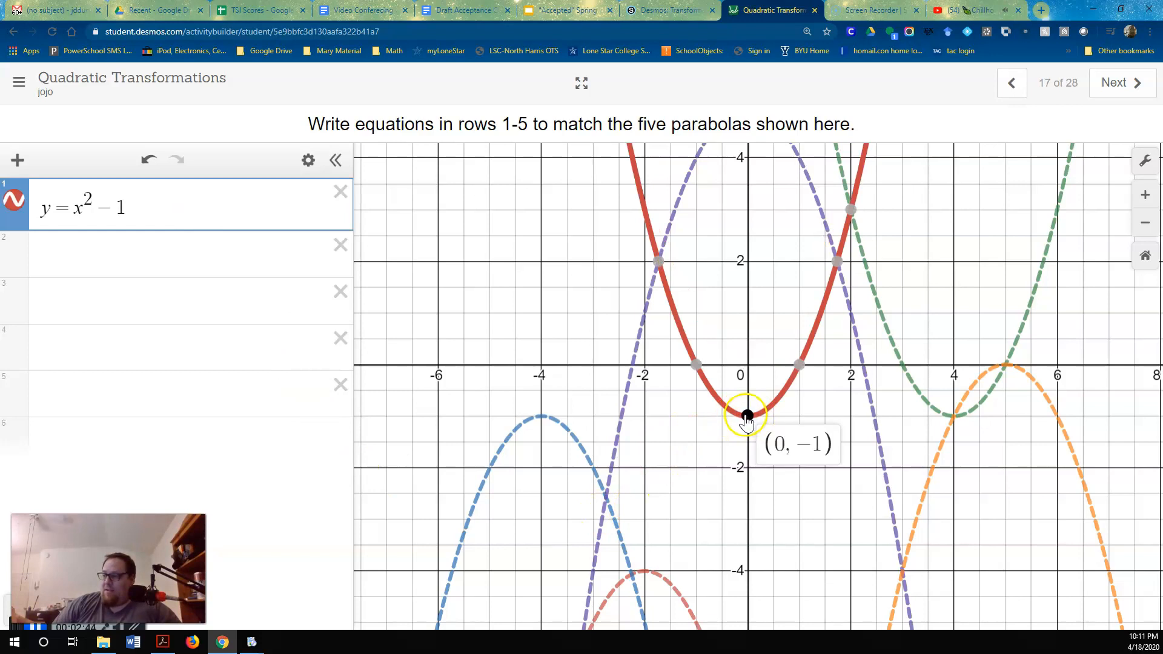
left_click(951, 418)
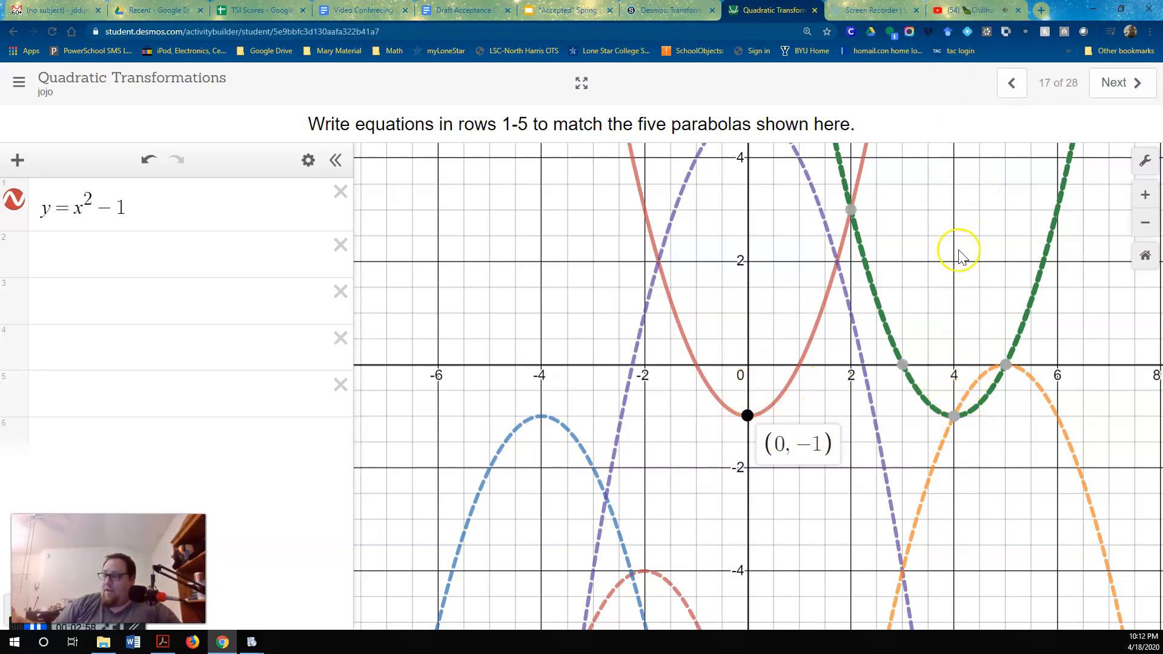
left_click(953, 415)
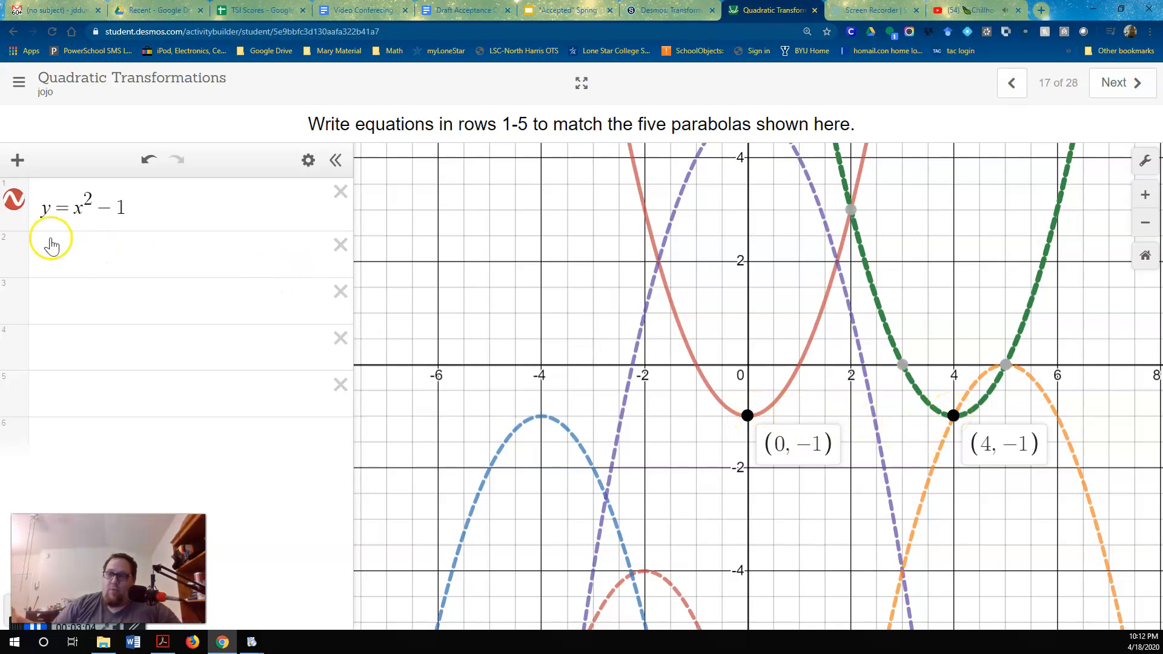
Put the x in row 1 in parentheses and add a horizontal shift, making the equation y = (x + 4)^2 - 1
left_click(81, 206)
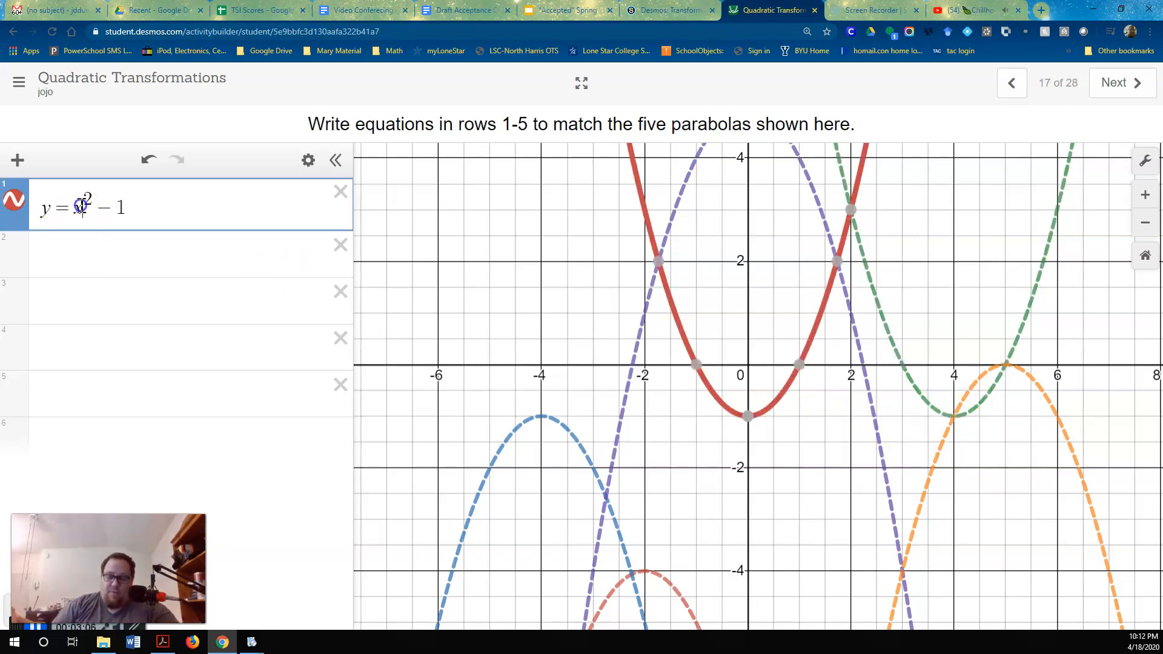
type("(")
key("Right")
type(")")
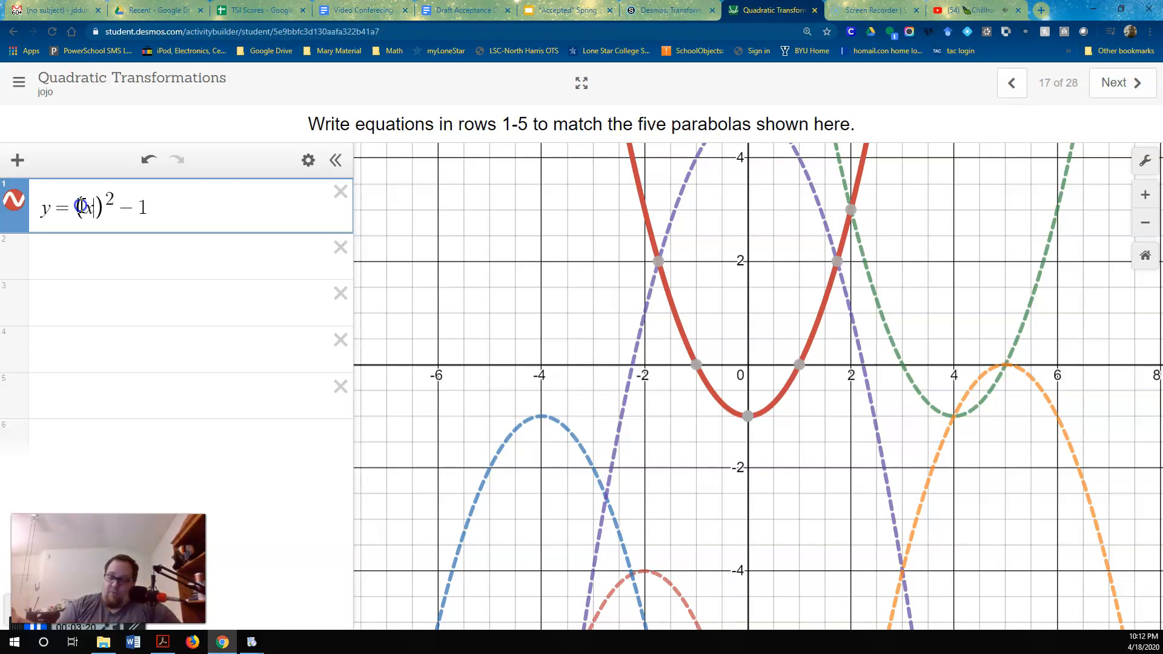
type("+4")
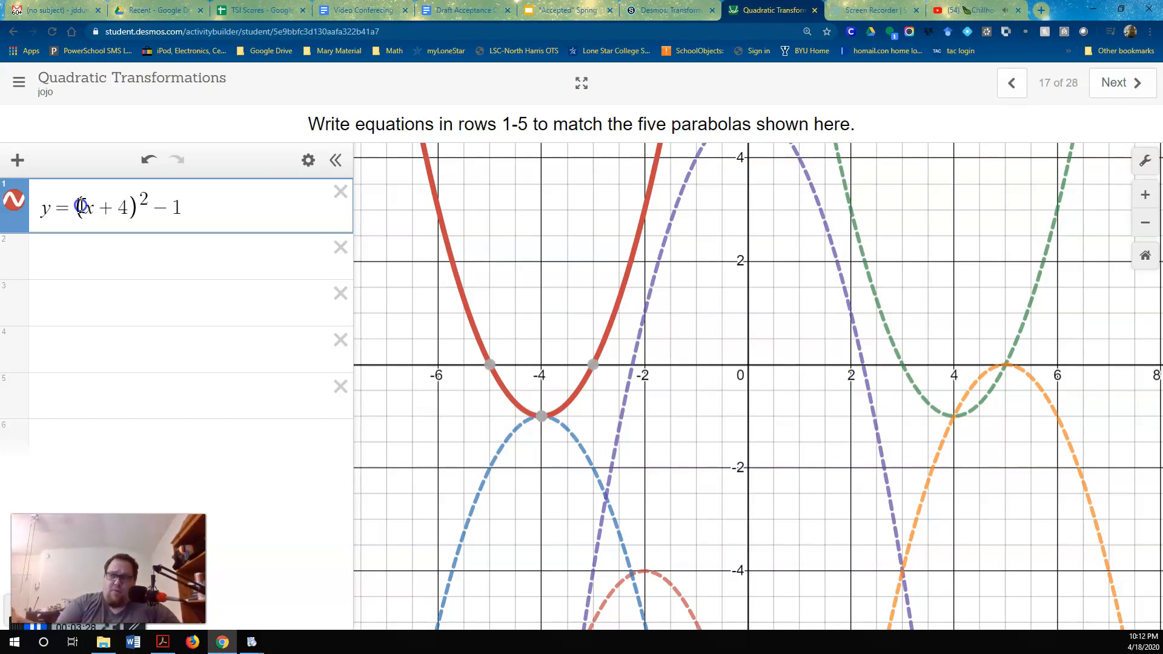
Change the horizontal shift in row 1 so the equation reads y = (x - 4)^2 - 1
key("BackSpace")
key("BackSpace")
type("4")
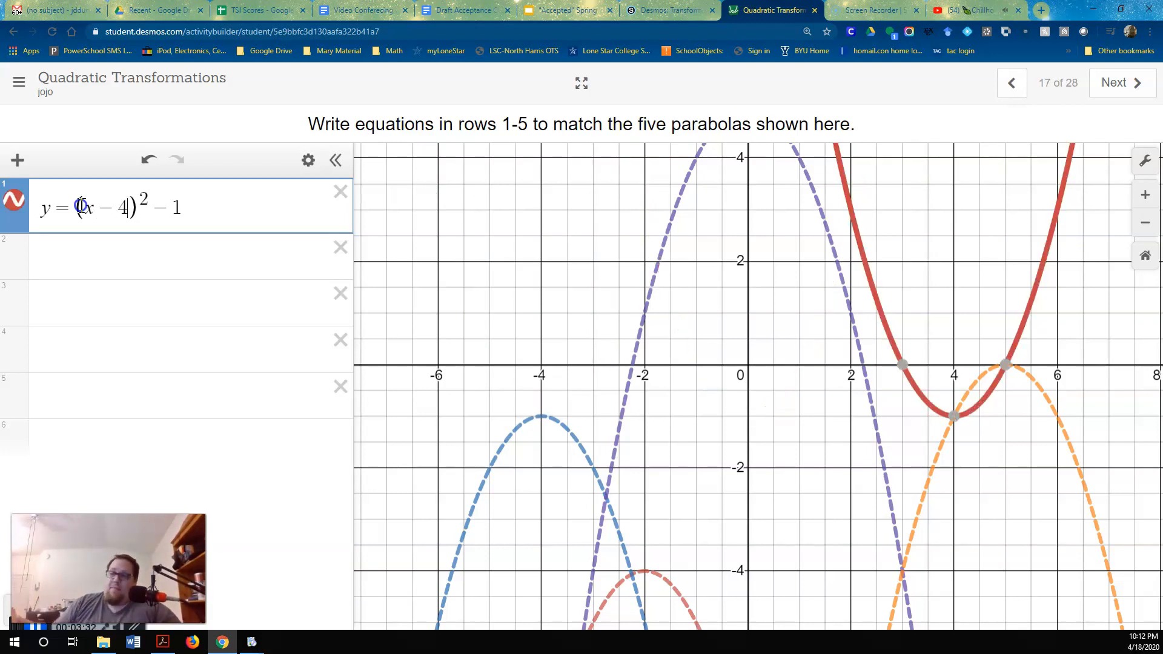
Toggle the row 1 graph off and on to check the match, and set its color to green
left_click(15, 203)
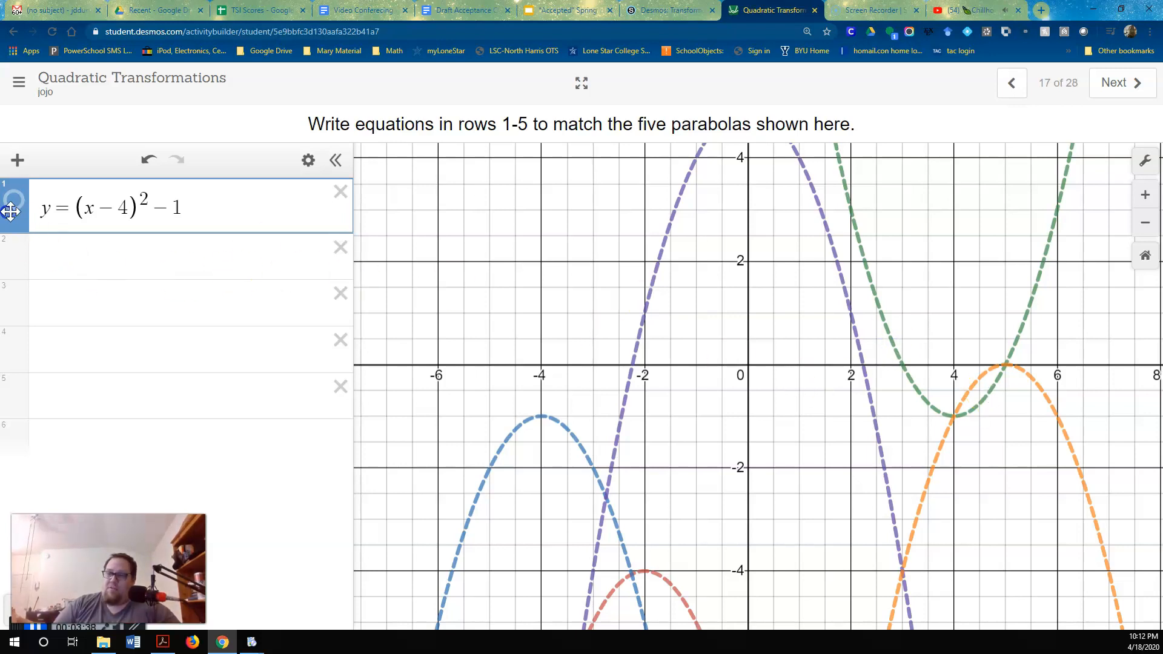
left_click(15, 203)
left_click(16, 206)
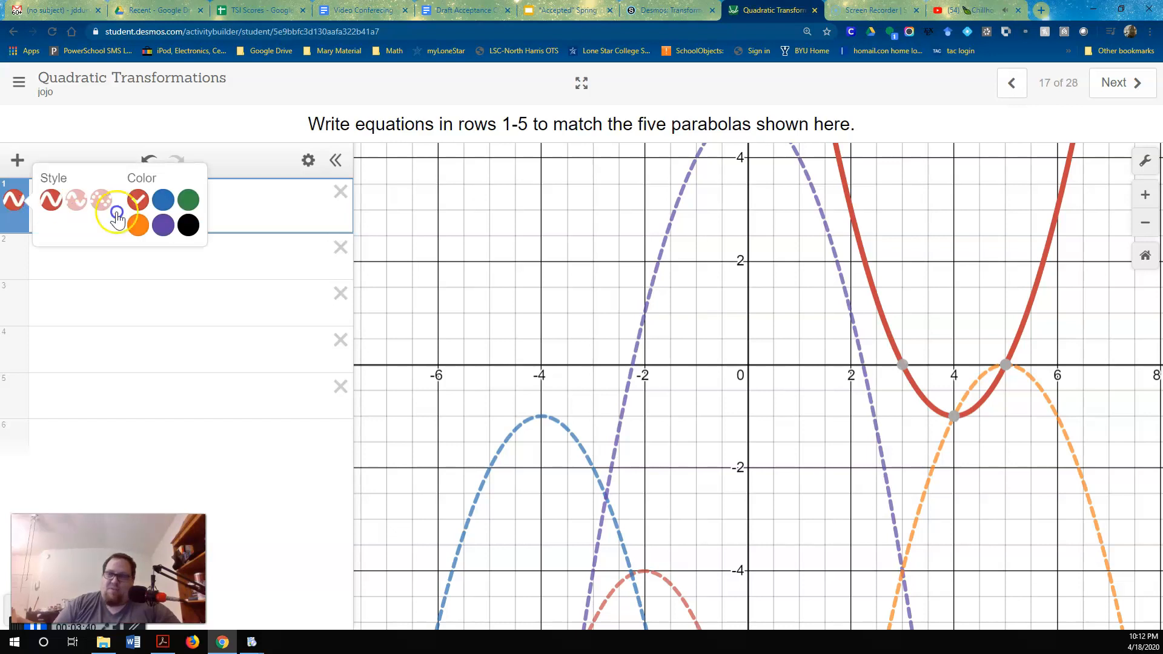
left_click(188, 199)
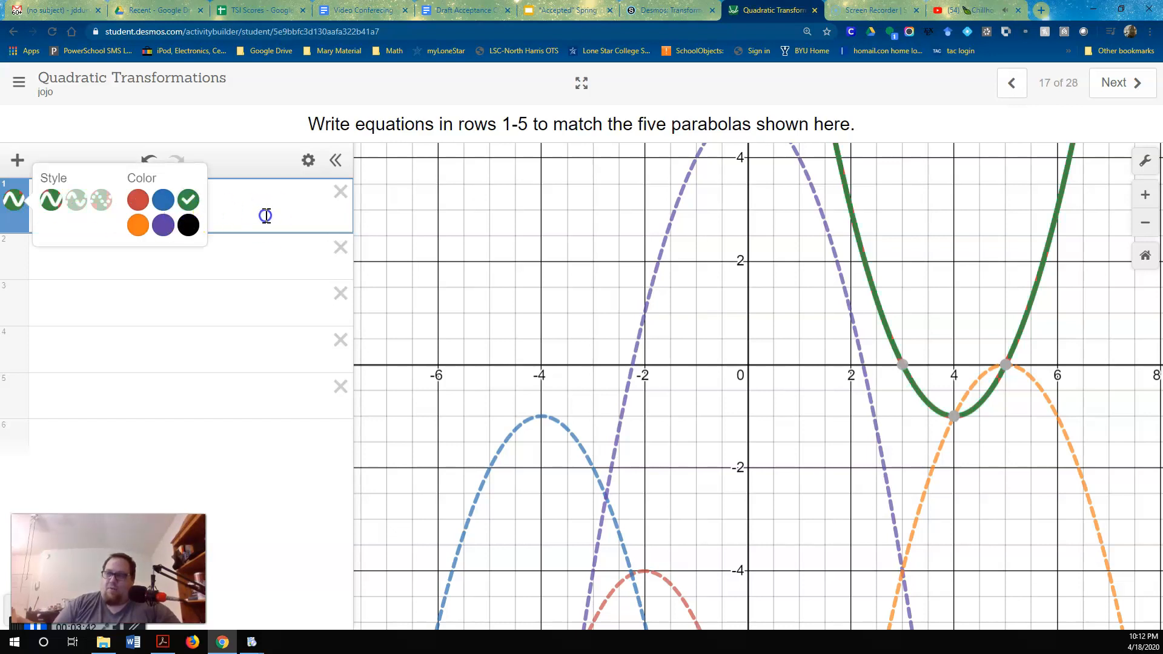
Enter the reflected parabola equation y = -x^2 in row 2
left_click(266, 254)
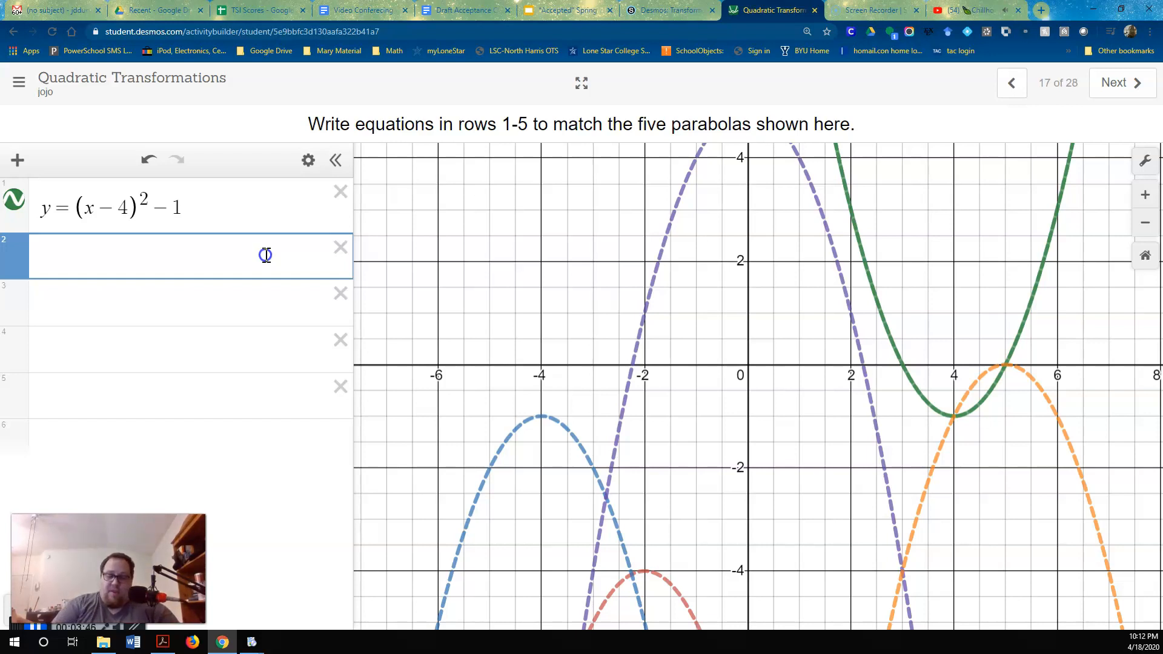
type("y")
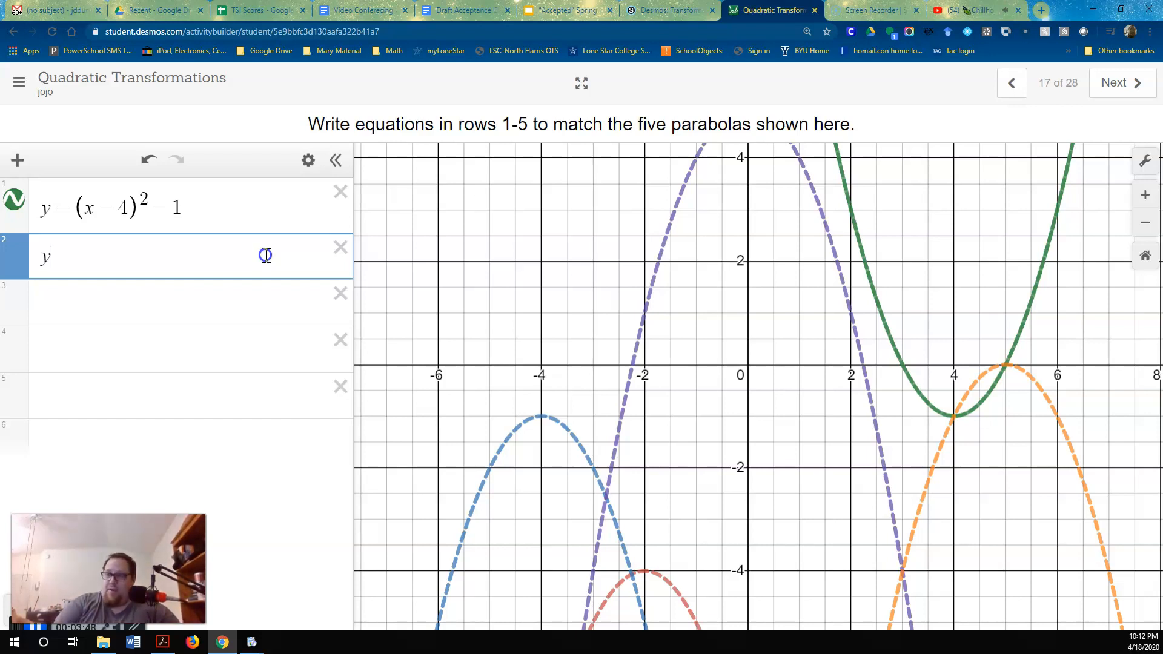
type("=")
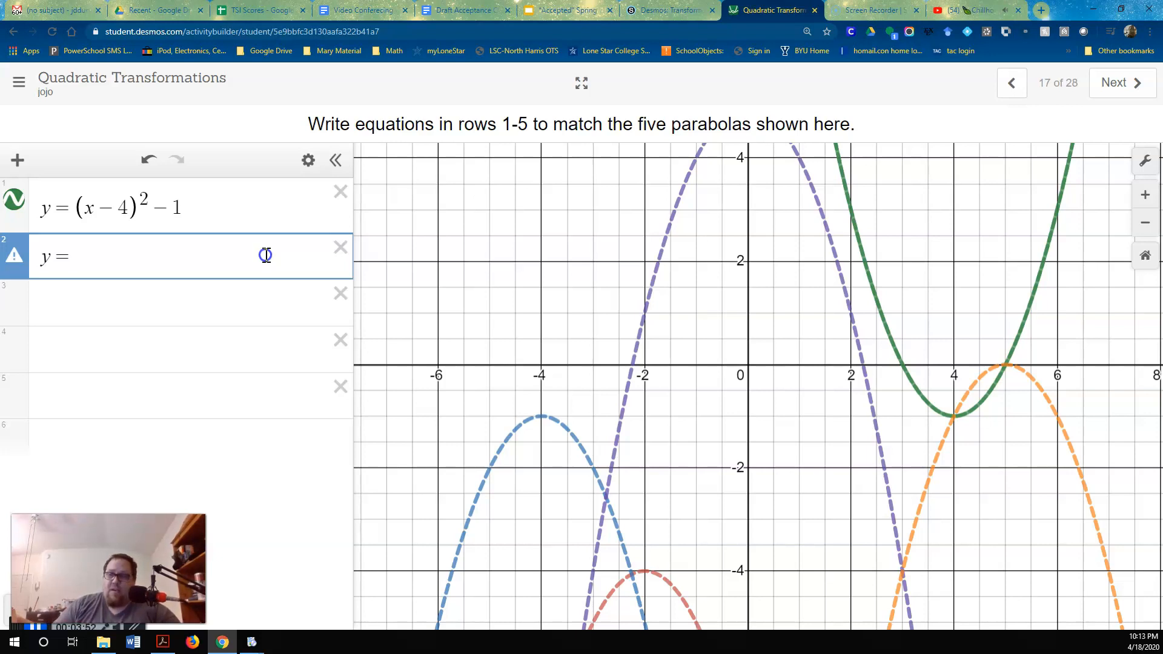
type("x^2")
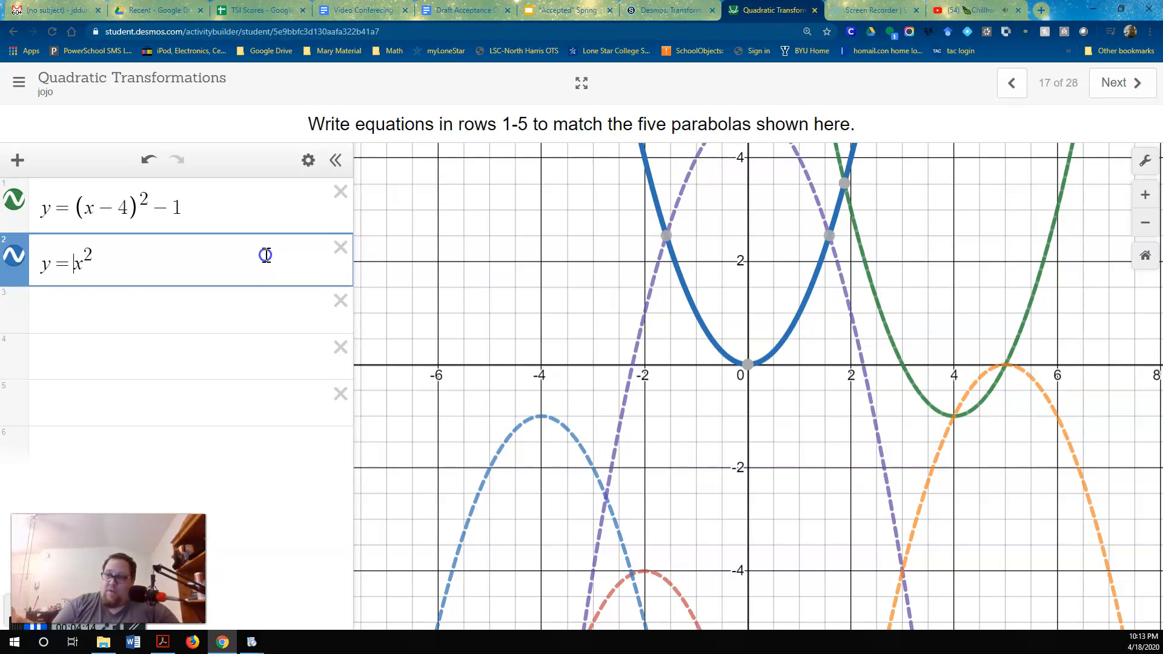
type("-")
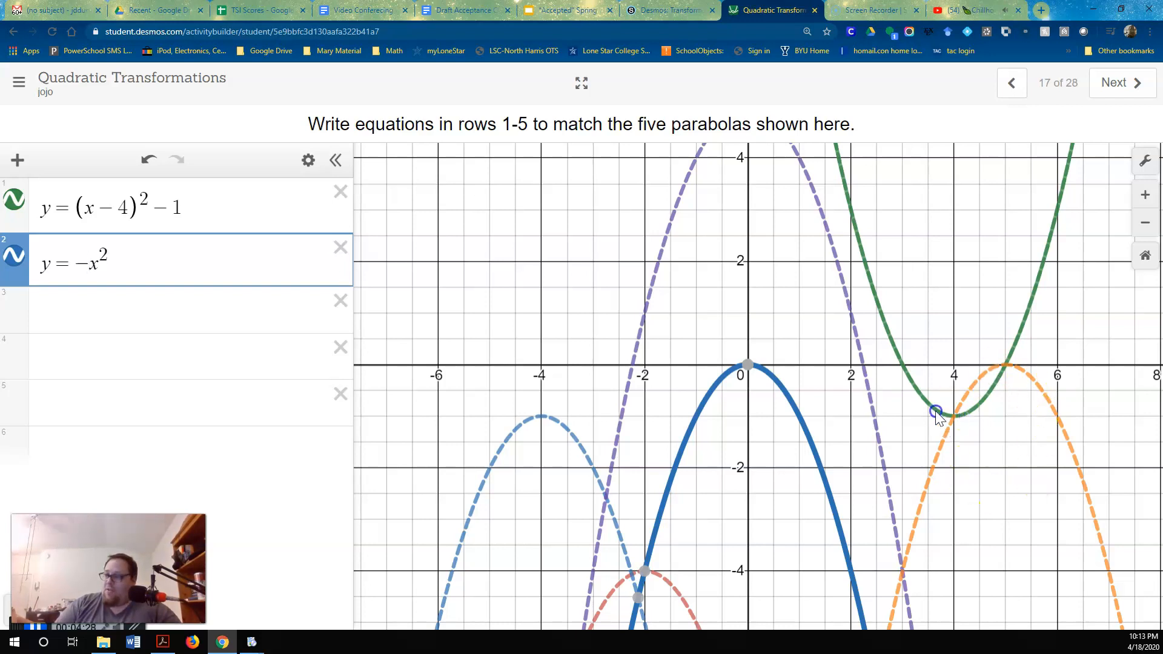
Display the vertex coordinates of the solid row 2 parabola and the orange dashed parabola for comparison
left_click(748, 365)
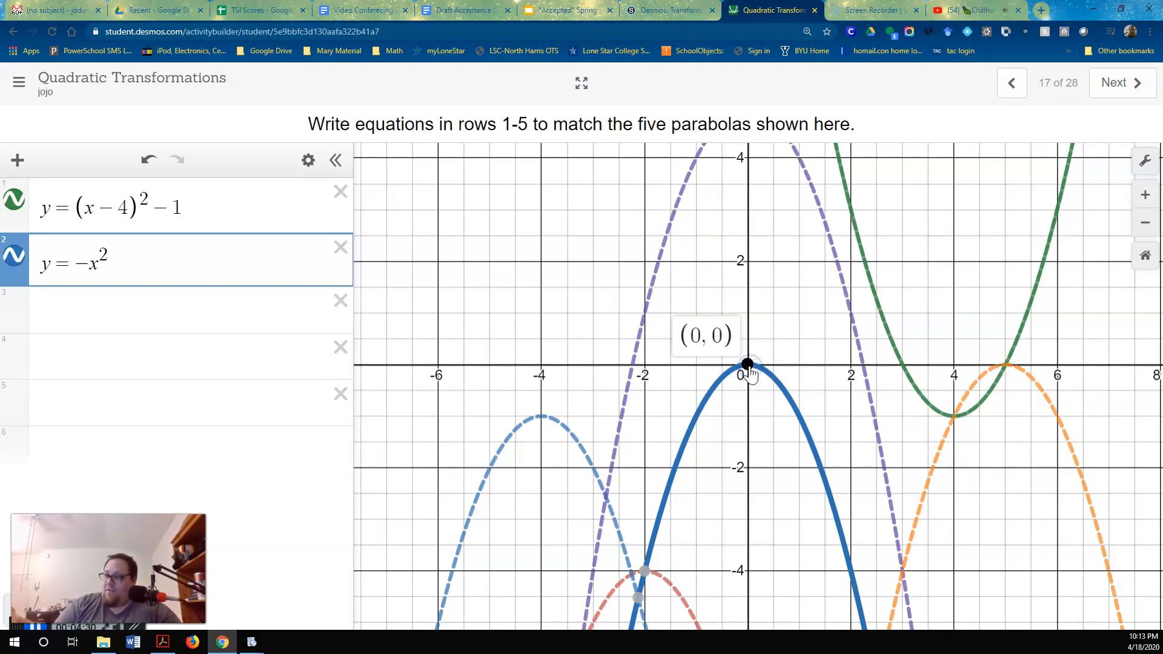
left_click(1005, 368)
left_click(1005, 368)
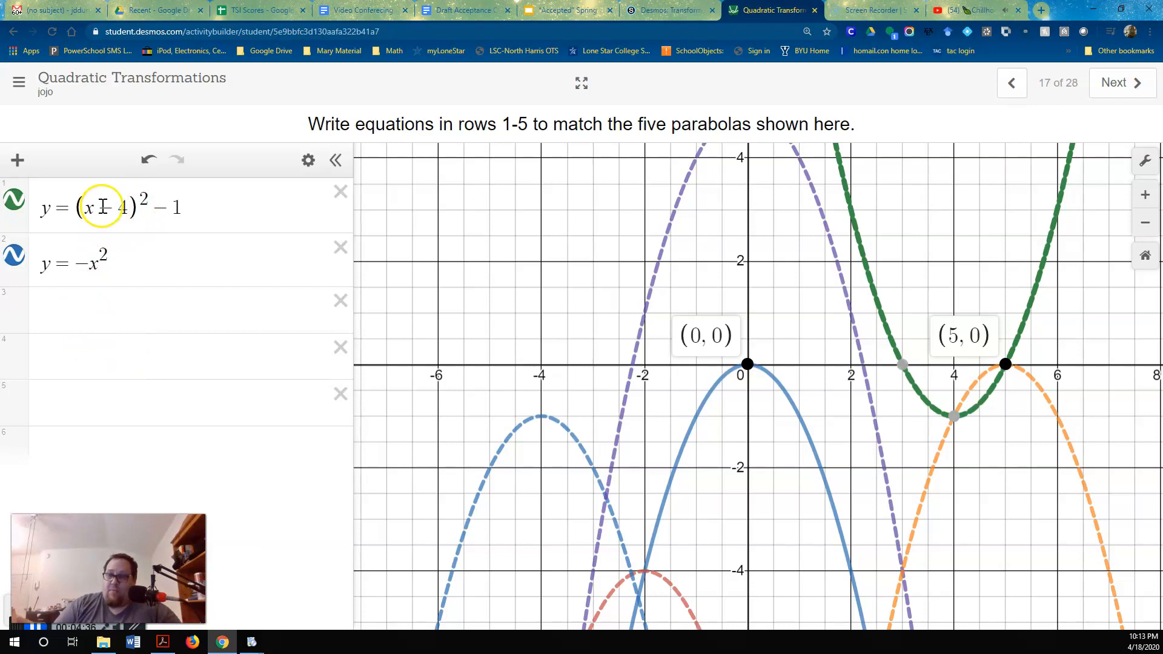
Put the x in row 2 in parentheses and add a horizontal shift, making the equation y = -(x - 5)^2
left_click(93, 261)
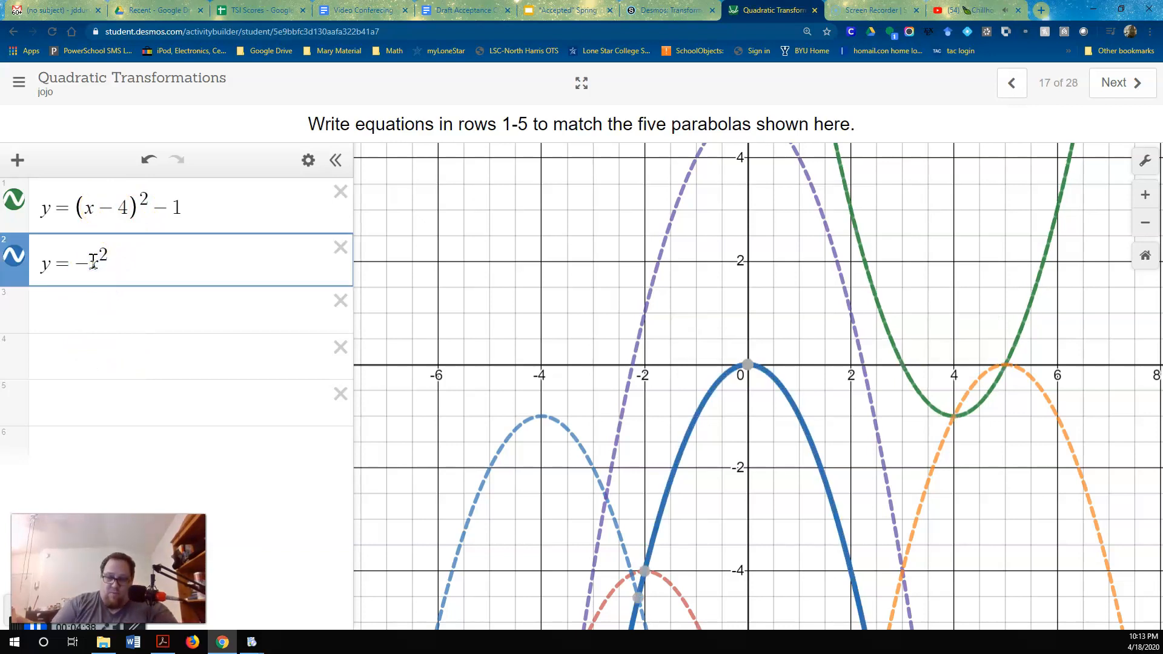
type("(")
key("Right")
type(")")
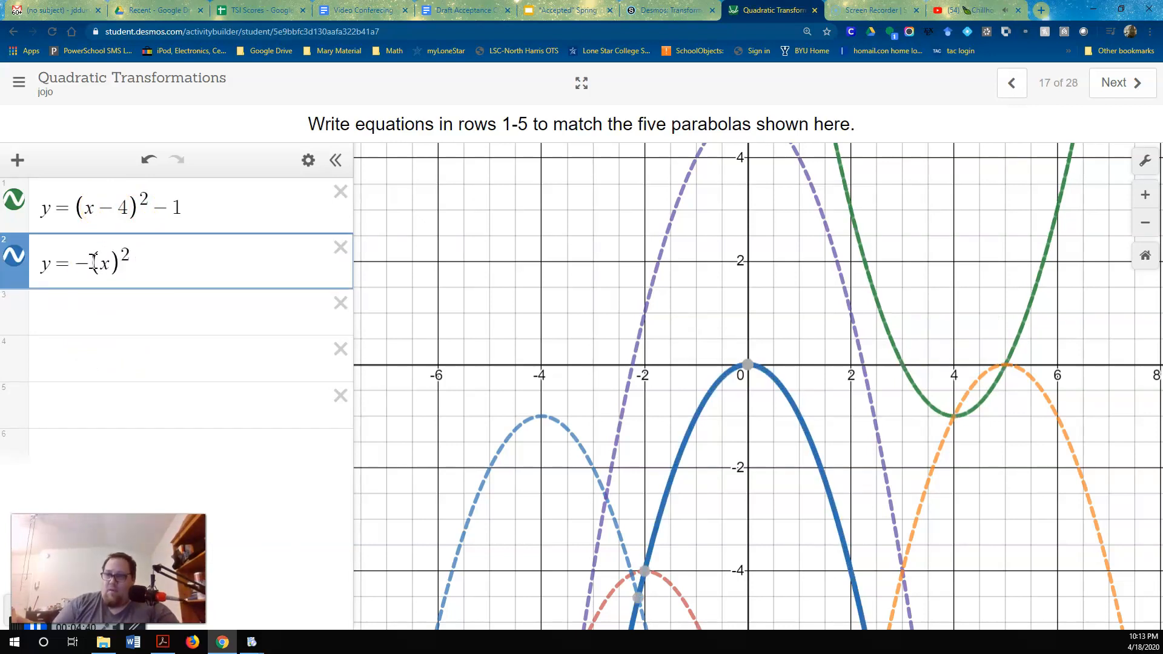
type("-5")
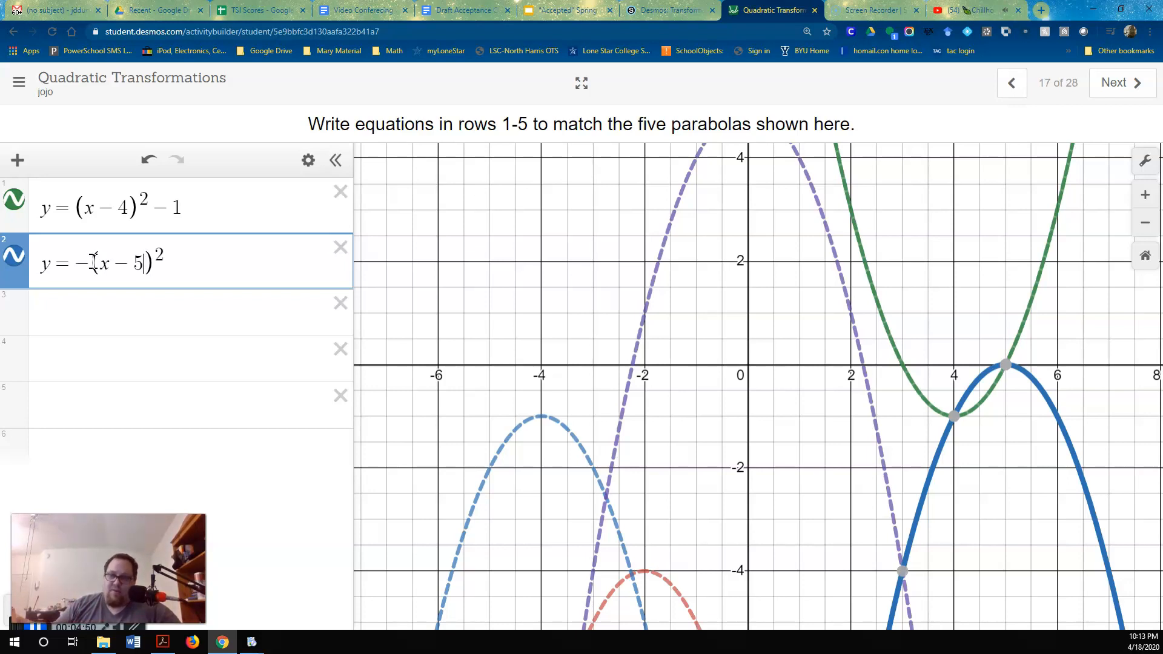
left_click(106, 262)
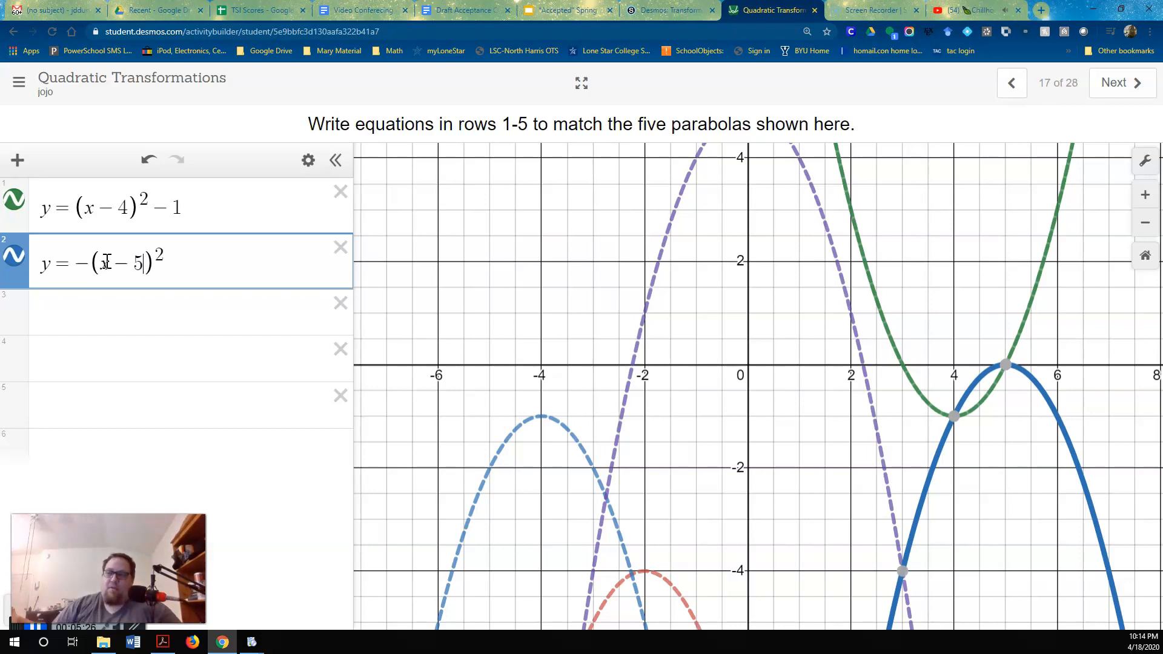
Display the green parabola's vertex coordinates and compare them with the shift values in the row 1 equation
left_click(212, 211)
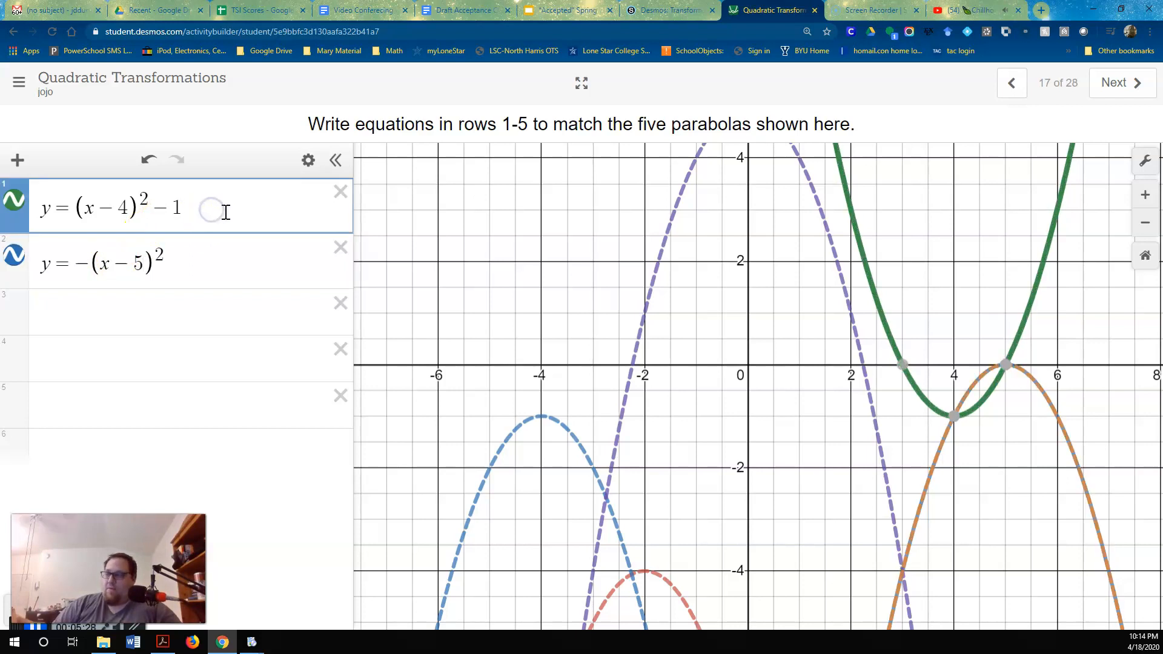
left_click(951, 419)
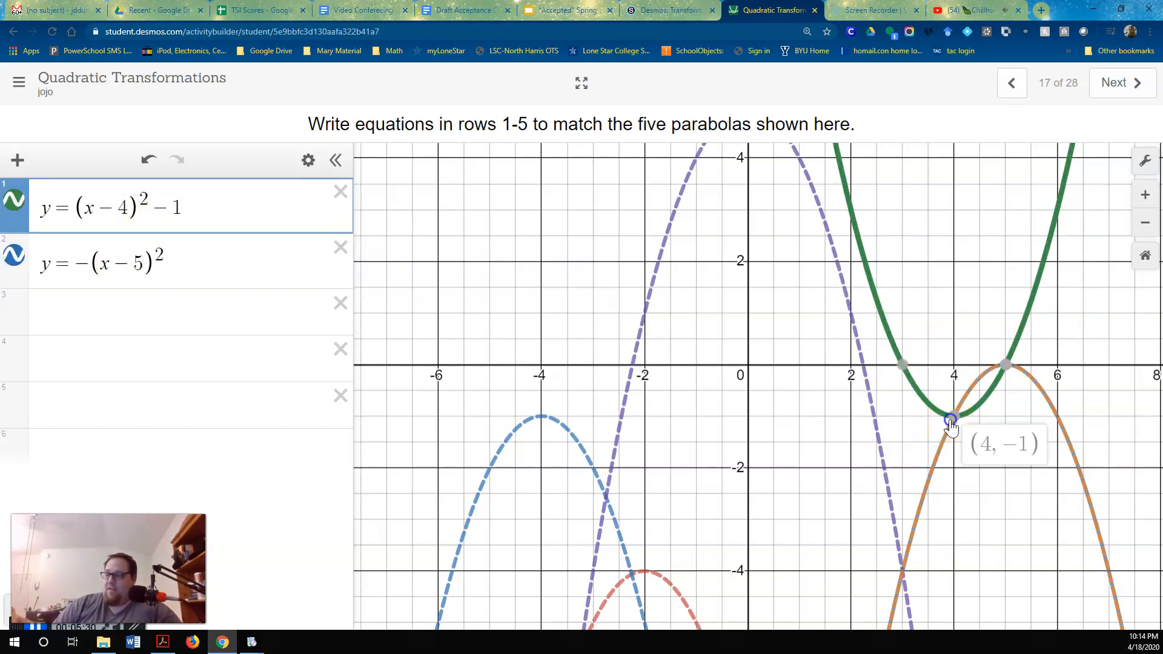
left_click(146, 218)
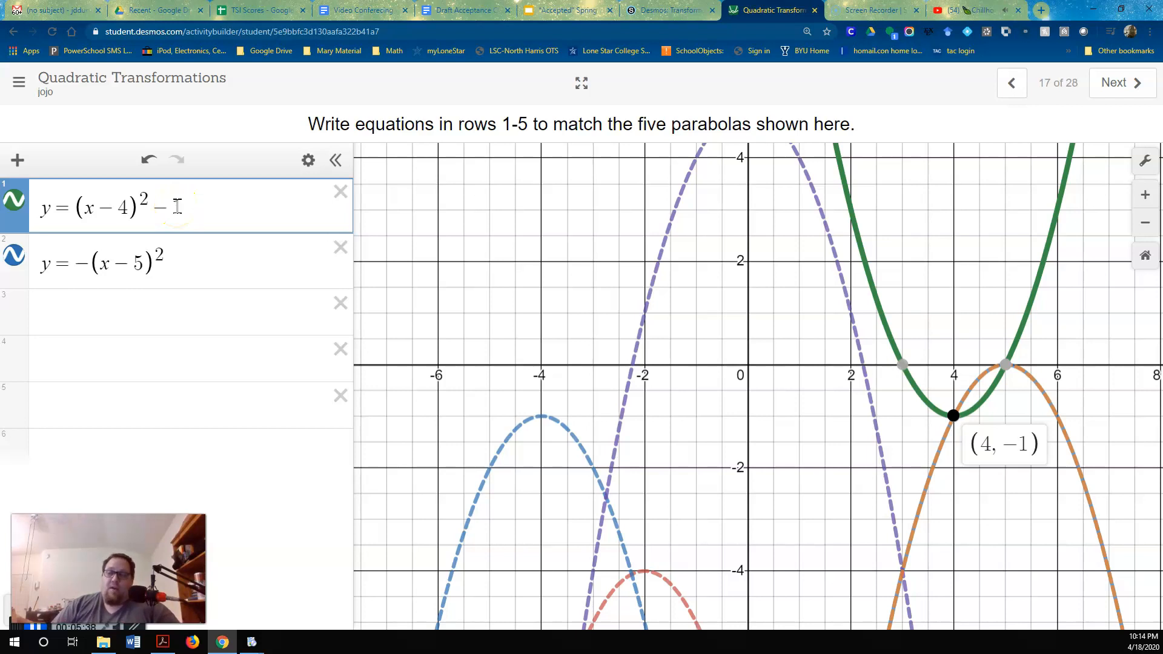
left_click(123, 217)
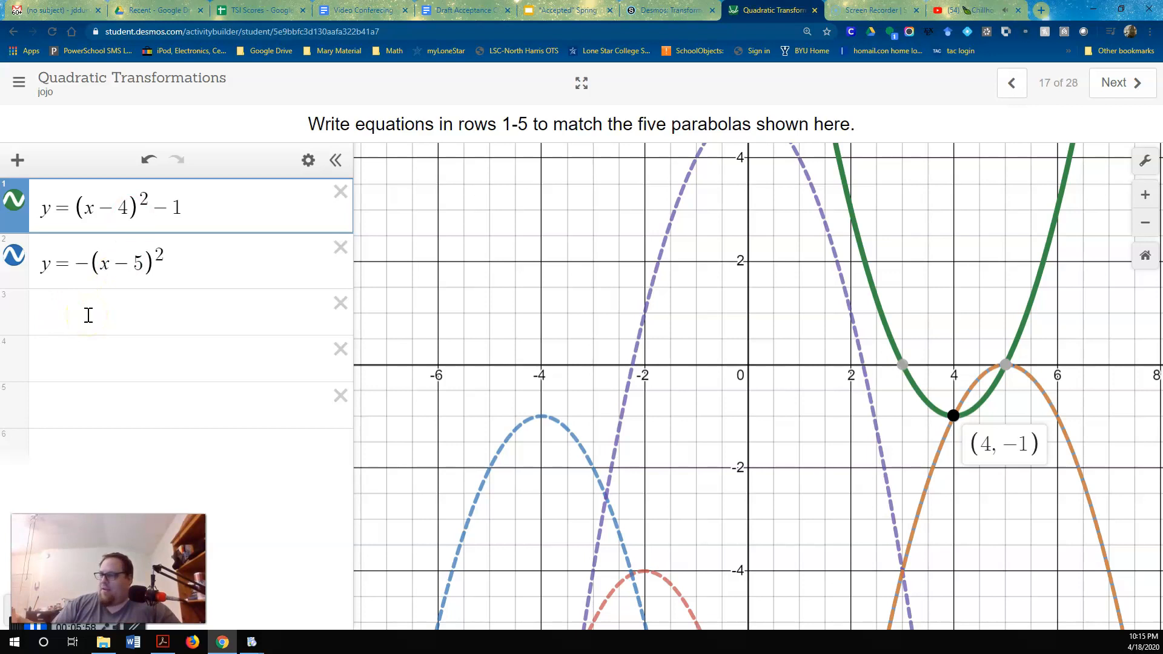
Toggle the row 2 graph off and on to check the match, and set its color to orange
left_click(14, 262)
left_click(13, 262)
left_click(13, 262)
left_click(14, 262)
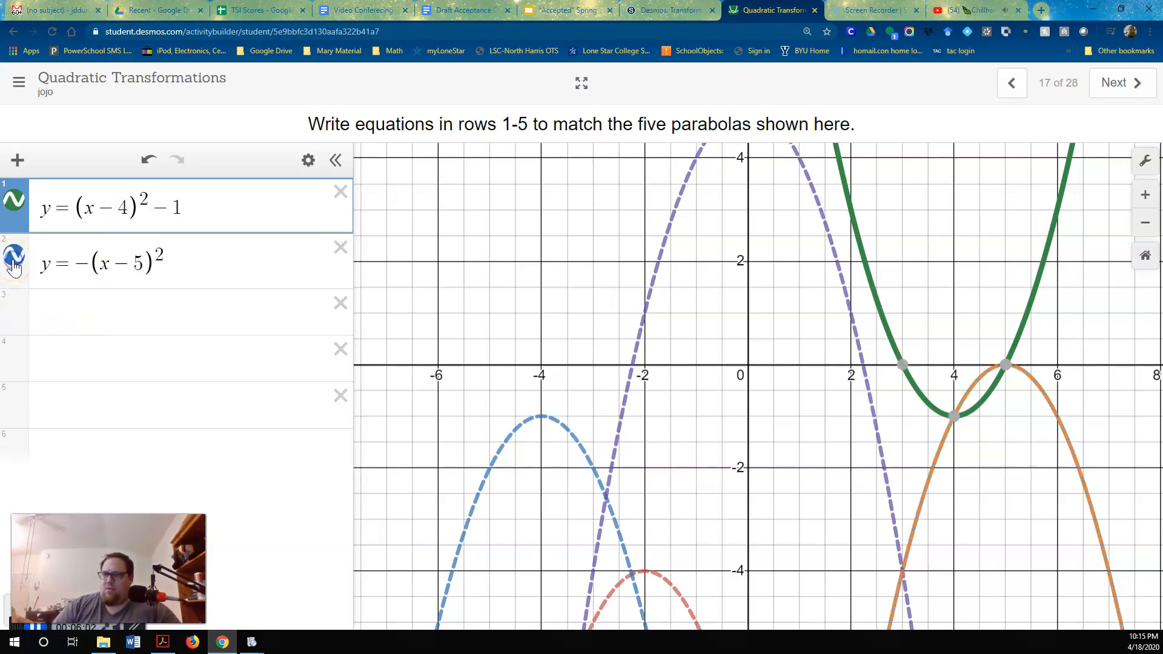
left_click(14, 261)
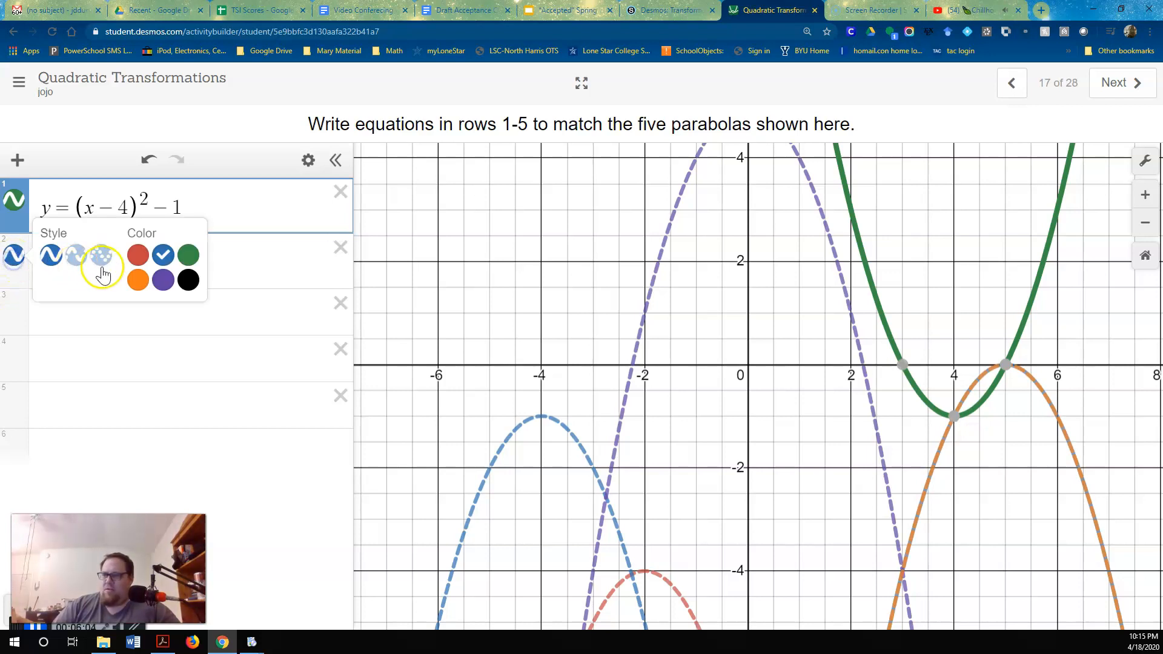
left_click(146, 287)
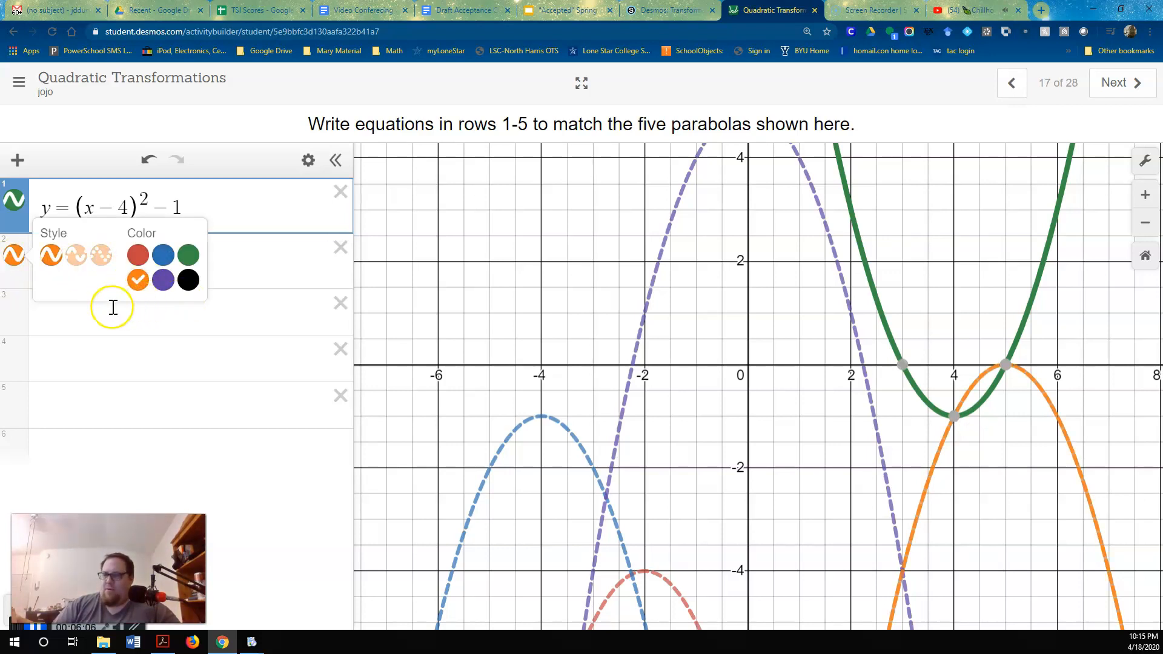
Enter the reflected parabola equation y = -x^2 in row 3
left_click(131, 320)
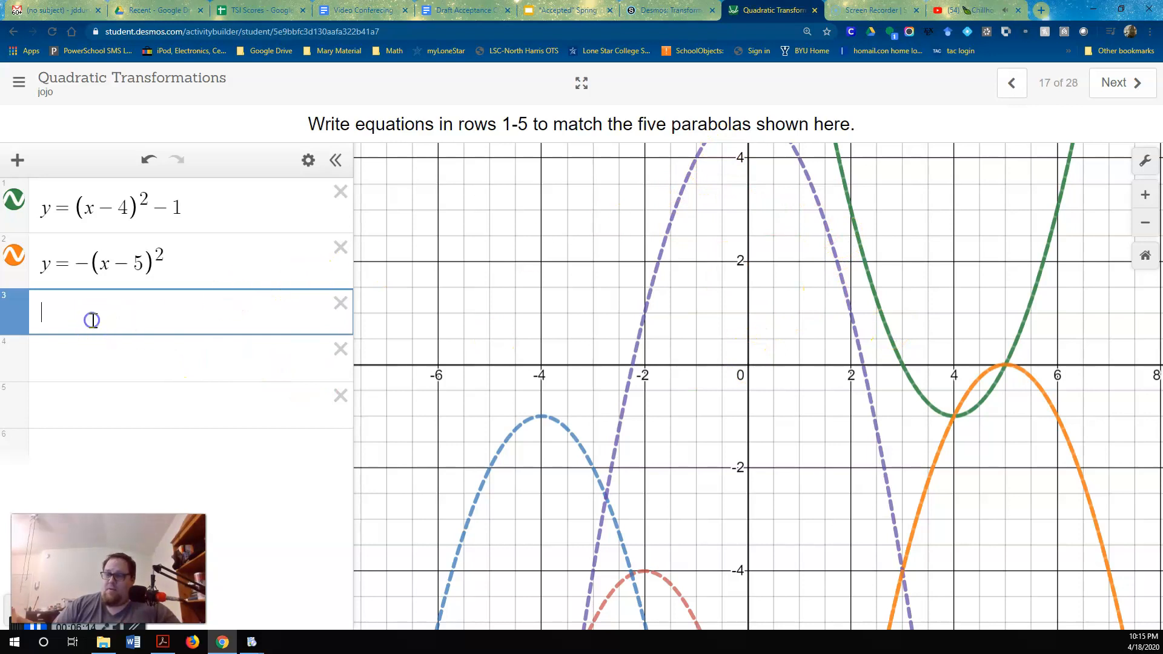
type("y")
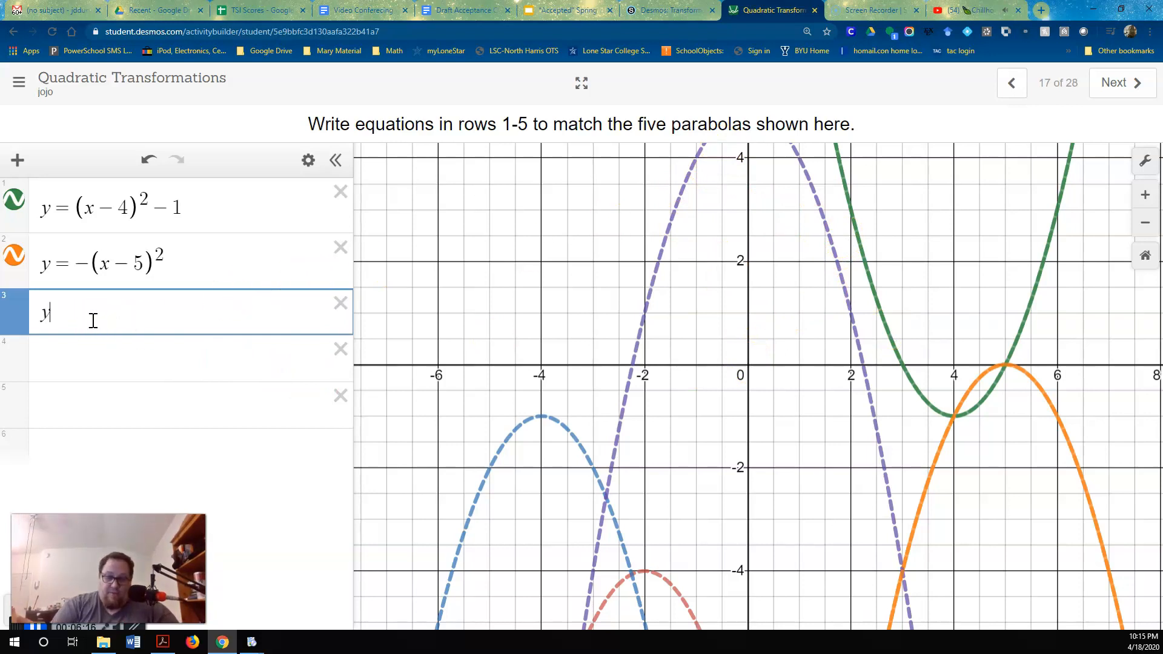
type("=-x^2")
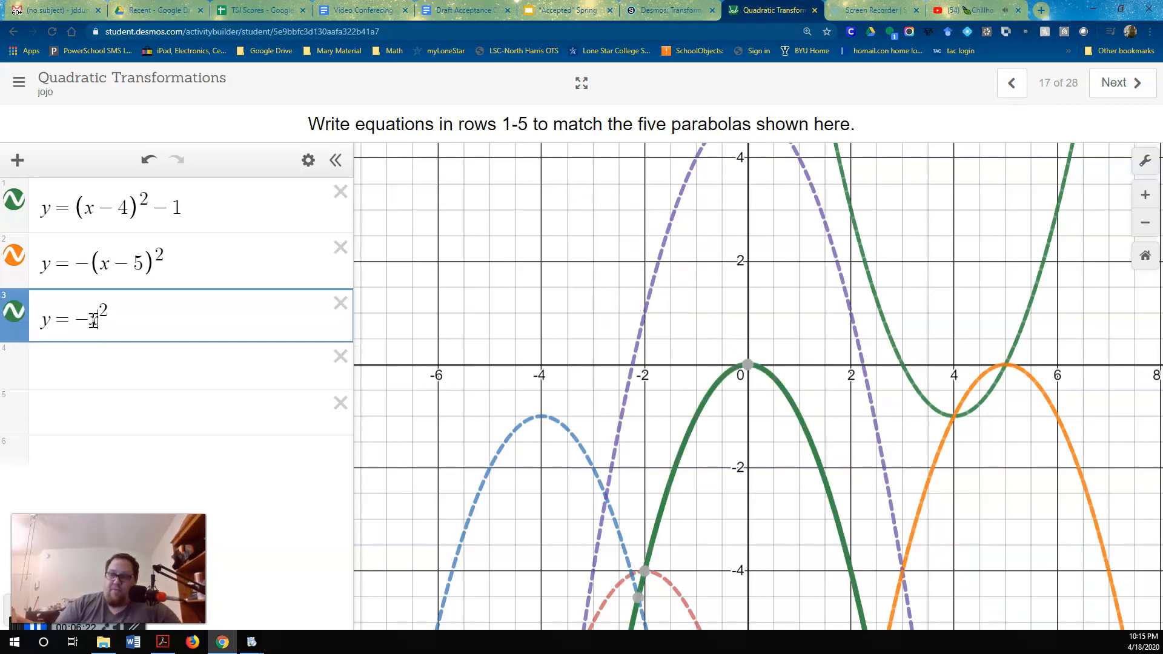
left_click(90, 330)
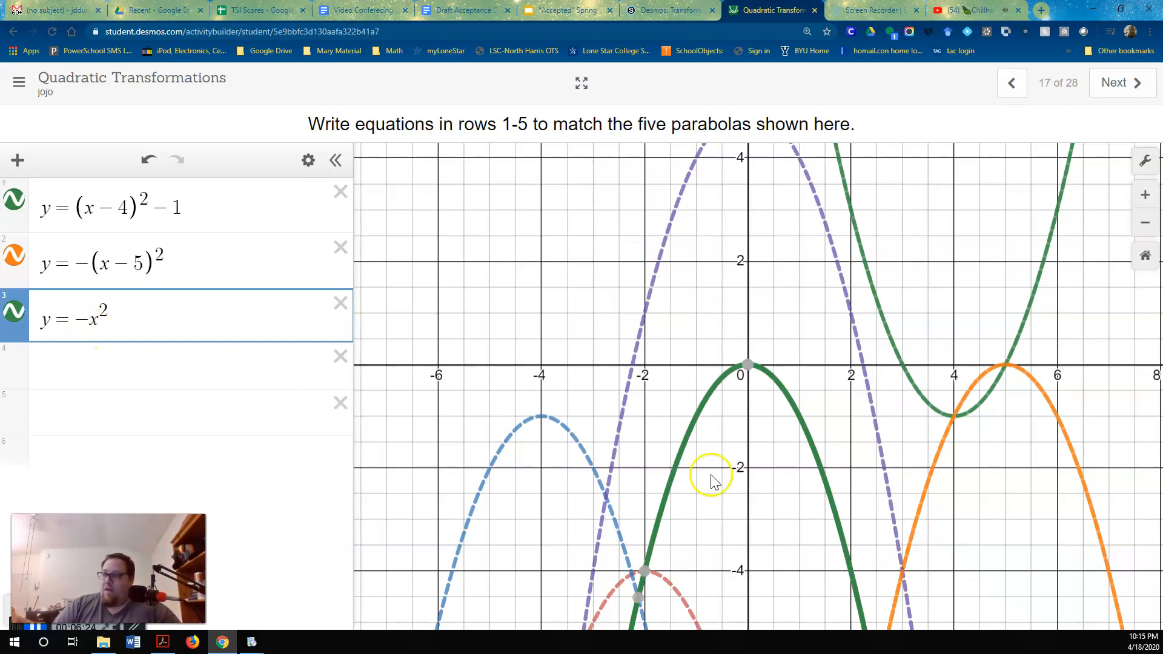
Try a vertical shift of + 5 on the row 3 equation against the purple dashed parabola, and remove it again
left_click_drag(773, 275, 766, 373)
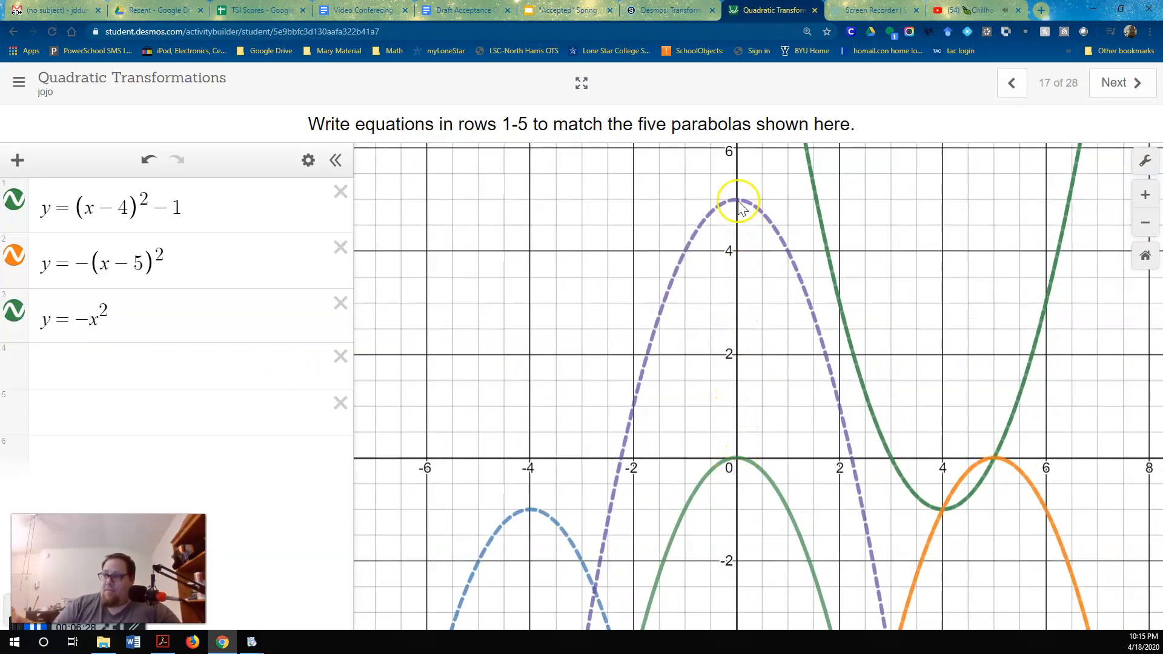
left_click(137, 318)
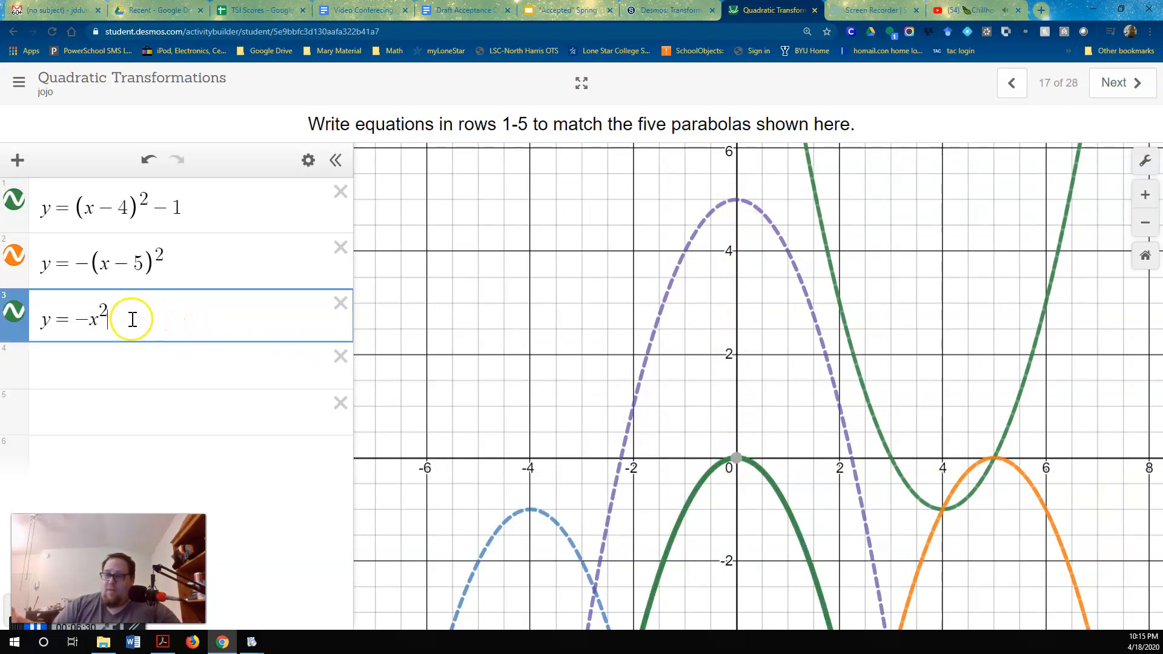
type("+ ")
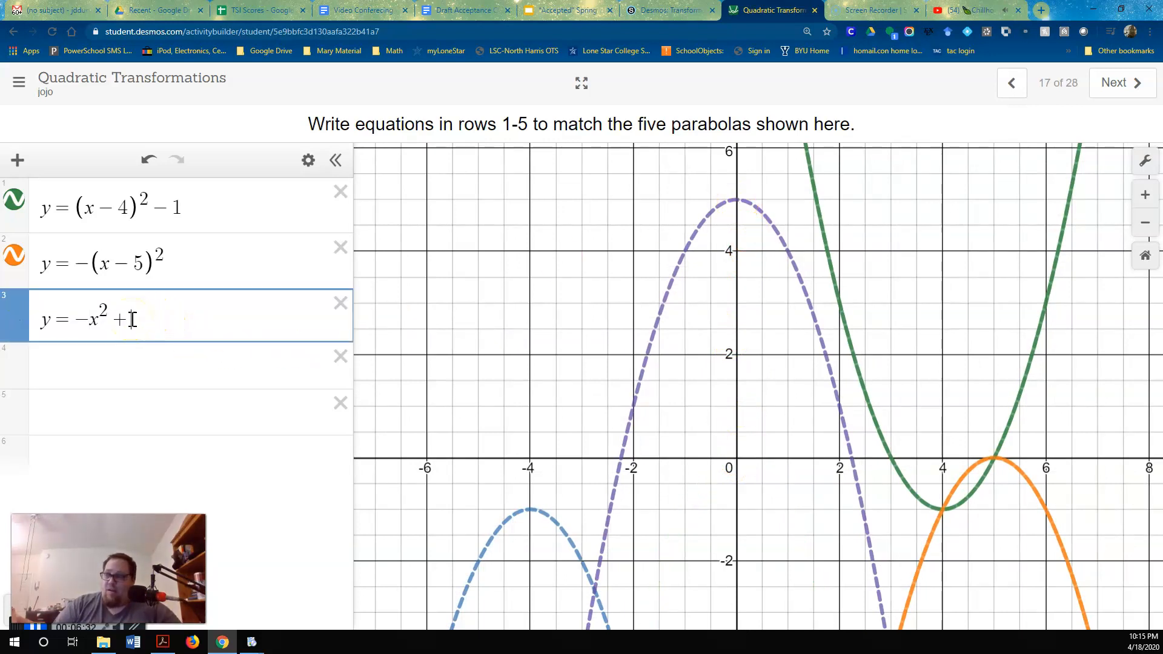
type("5")
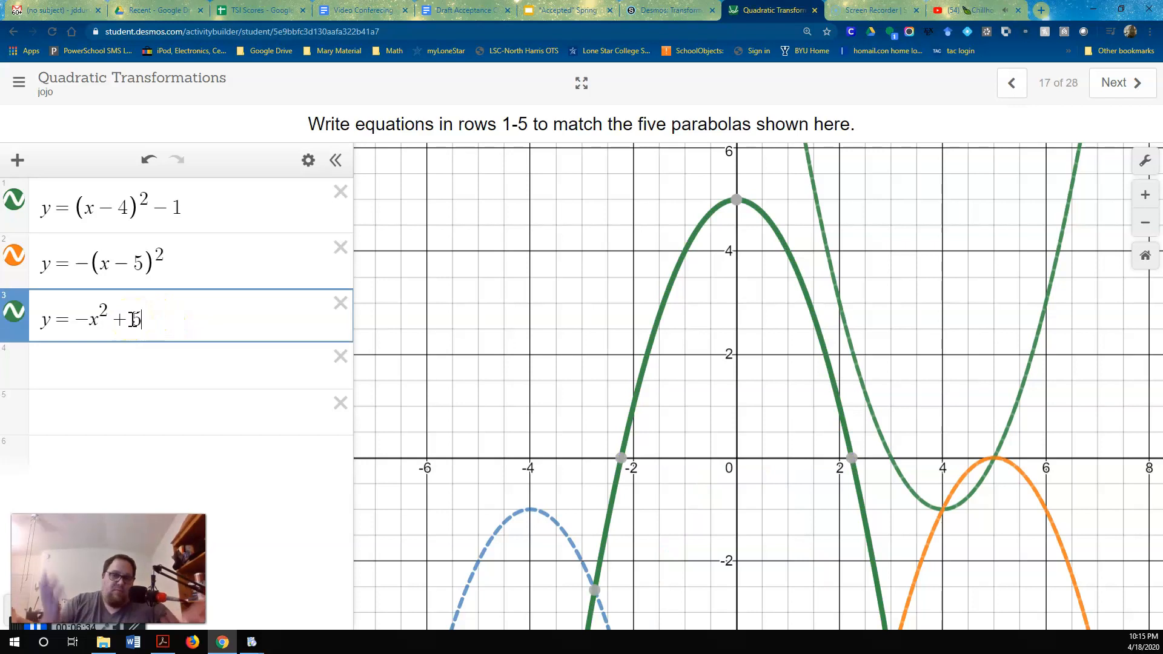
key("BackSpace")
key("BackSpace")
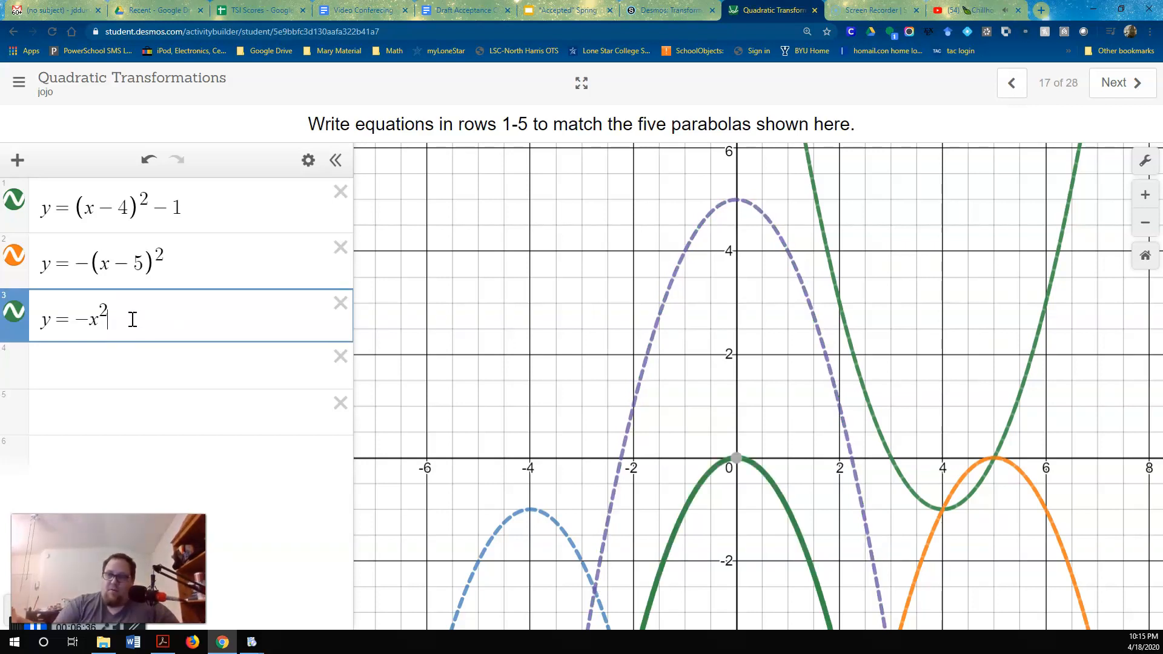
left_click(118, 322)
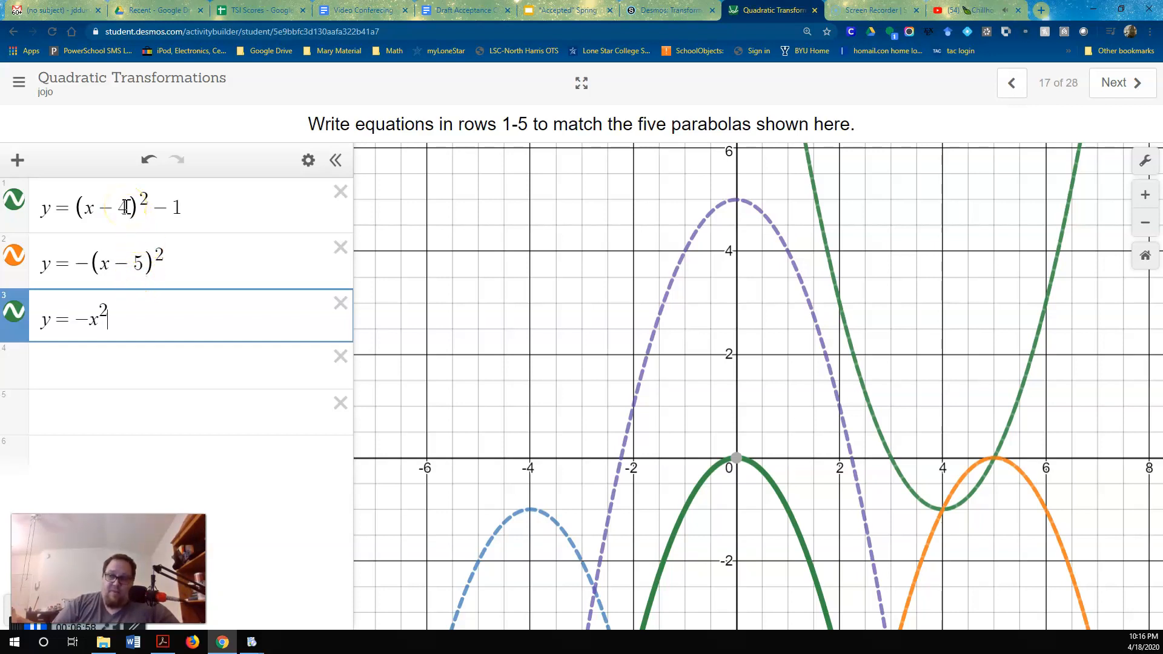
Replace the 5 in the row 2 equation with the variable a, add a slider for it, and set a to 5
double_click(140, 263)
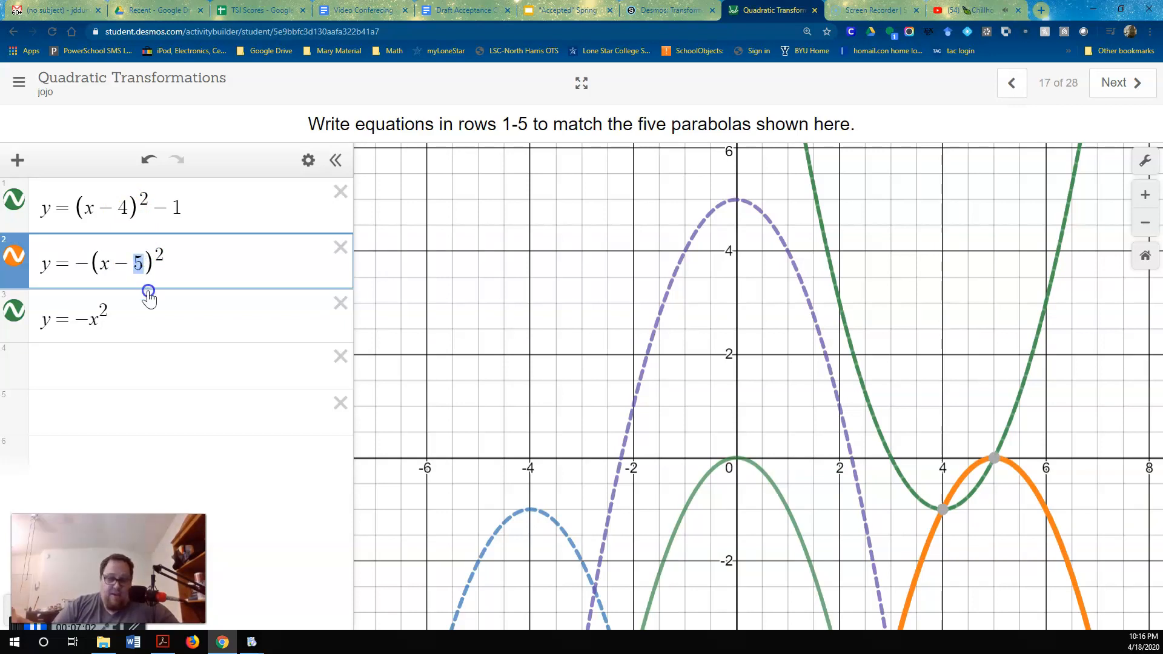
type("a")
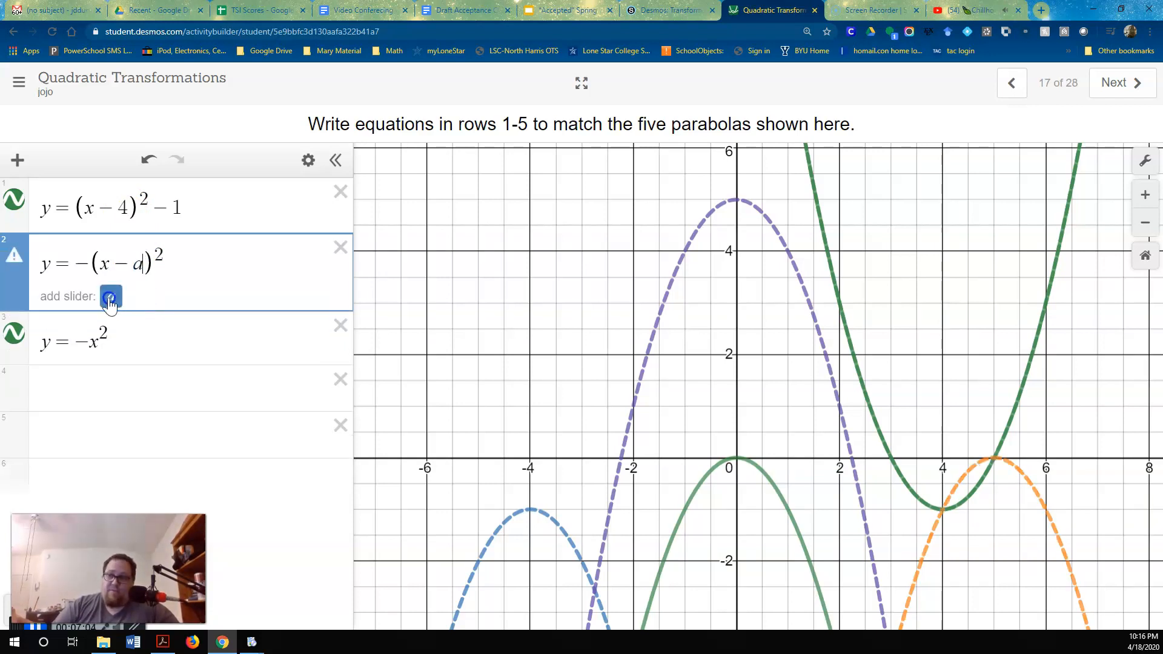
left_click(110, 296)
left_click_drag(210, 346, 260, 346)
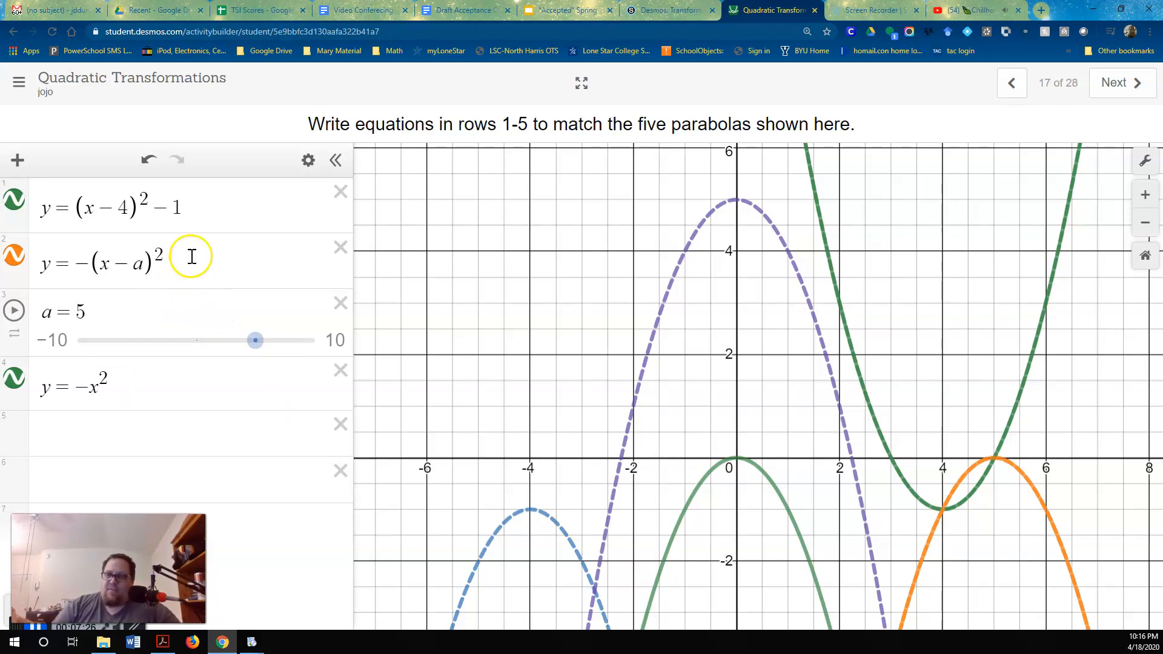
Select the horizontal shift value 4 in the row 1 equation
double_click(121, 206)
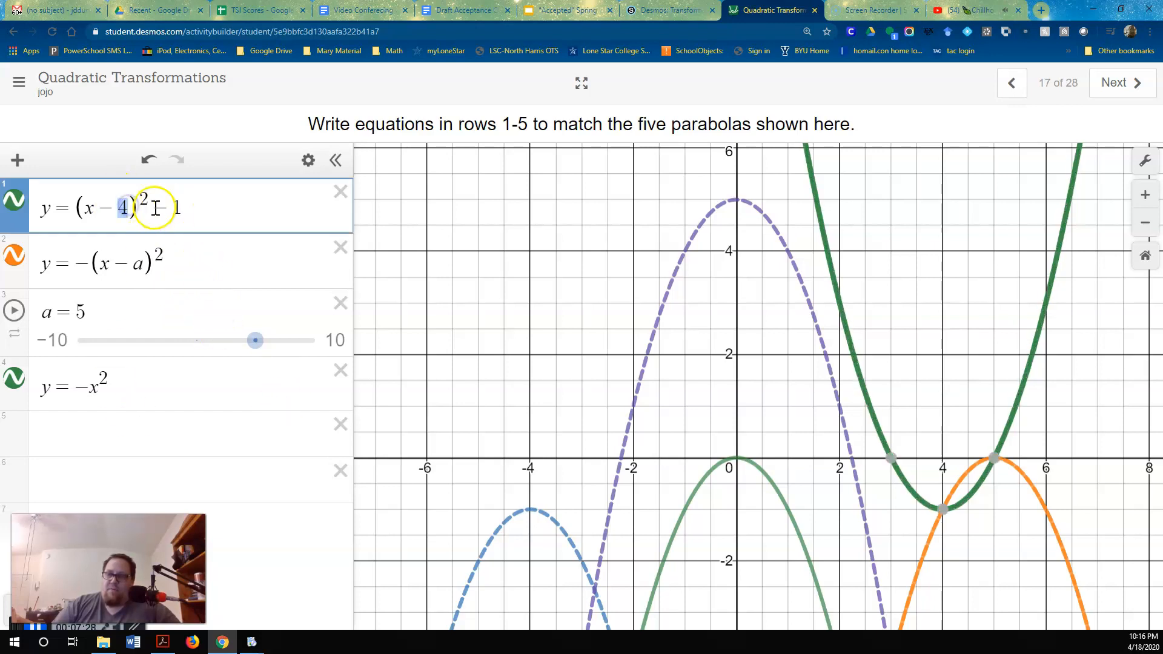